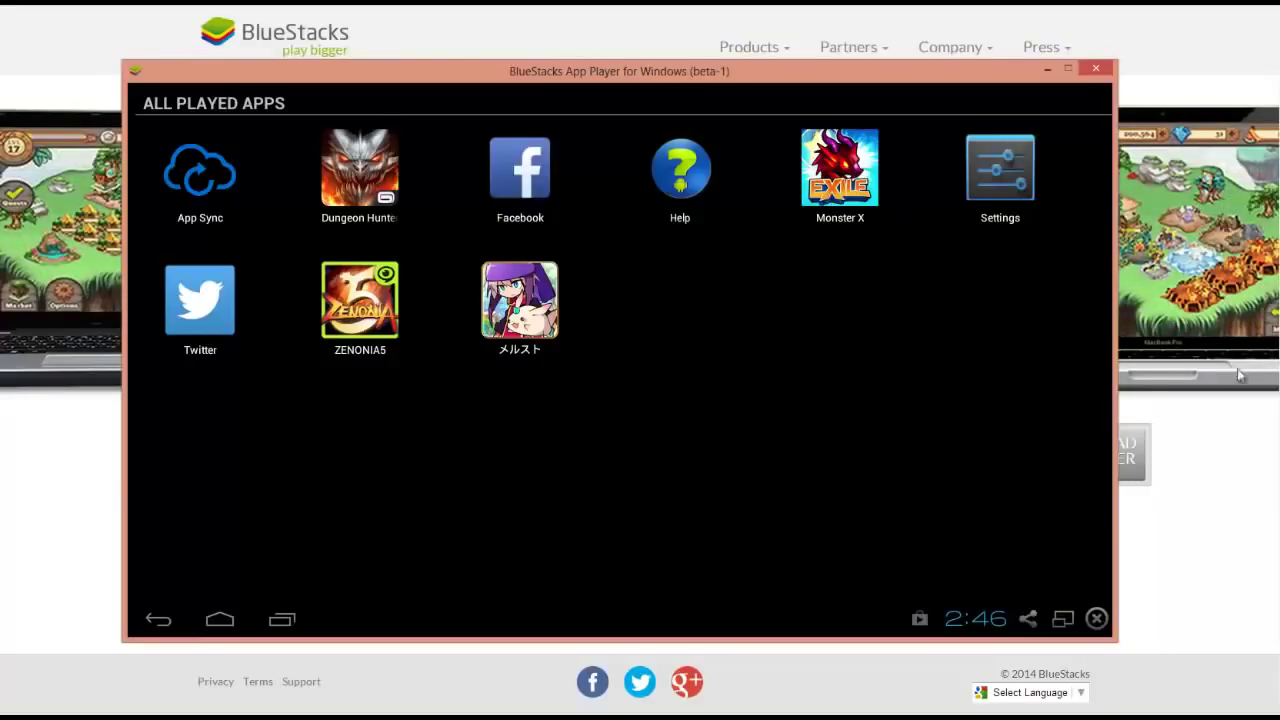
Copy the Google Play URL of Sword of King : Excalibur and paste it into APK Downloader's package name or URL field.
{"action": "left_click", "coordinate": [1229, 470]}
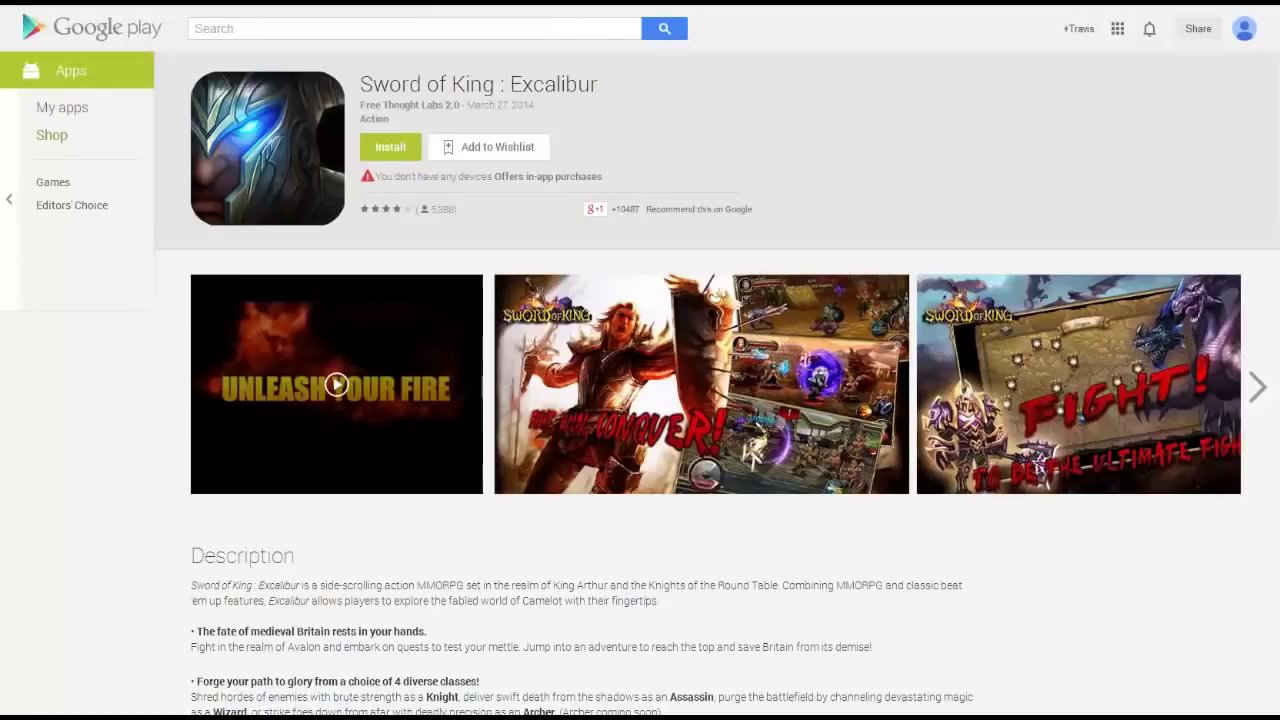
{"action": "right_click", "coordinate": [416, 2]}
{"action": "left_click", "coordinate": [448, 24]}
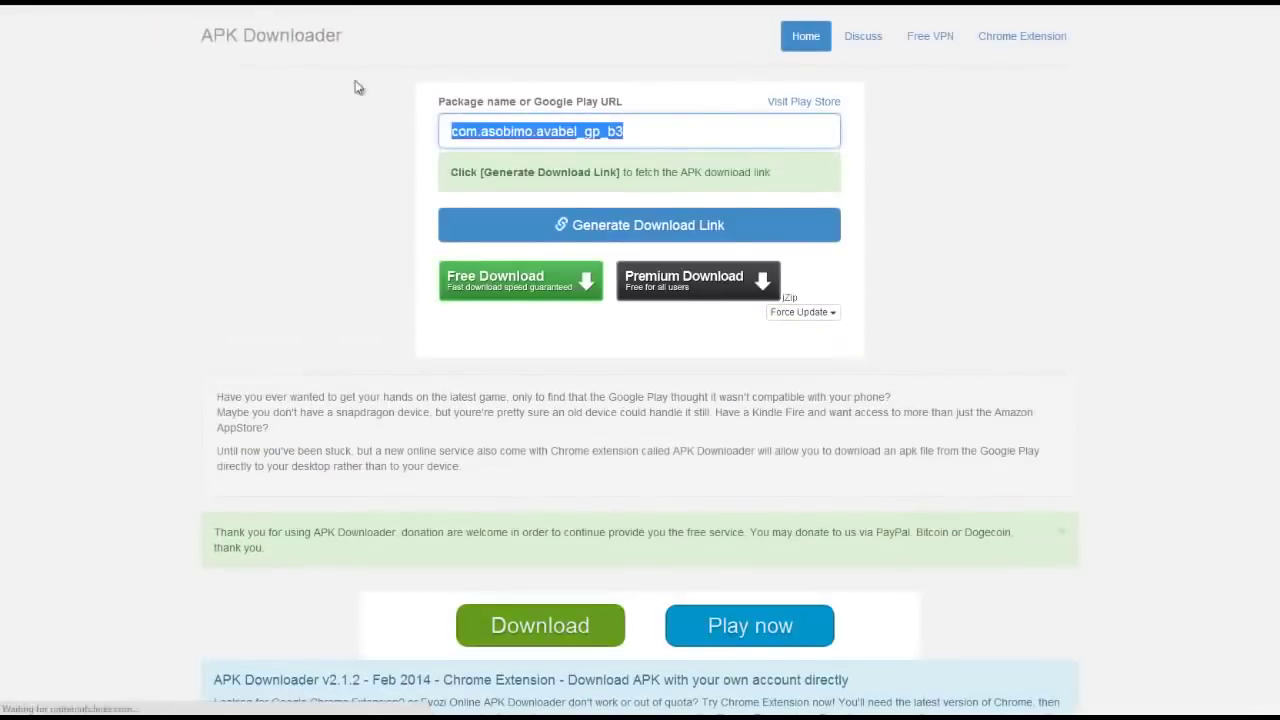
{"action": "left_click", "coordinate": [449, 133]}
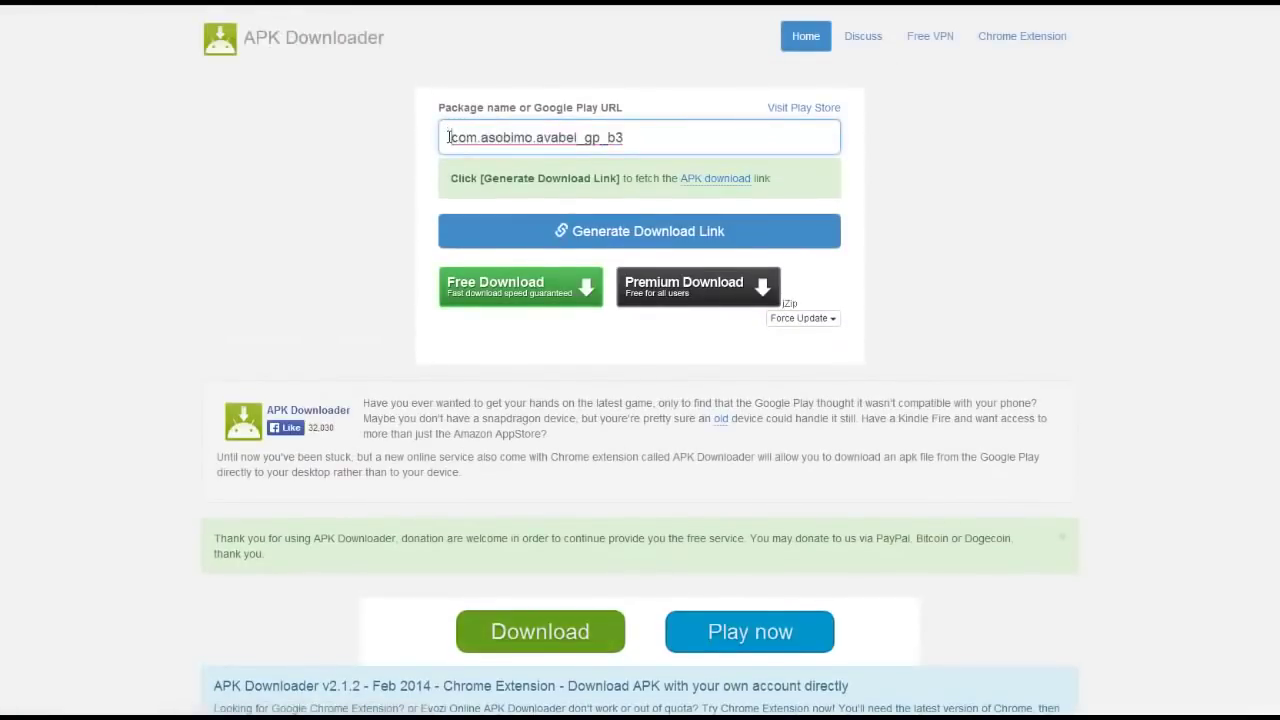
{"action": "right_click", "coordinate": [450, 139]}
{"action": "left_click", "coordinate": [484, 228]}
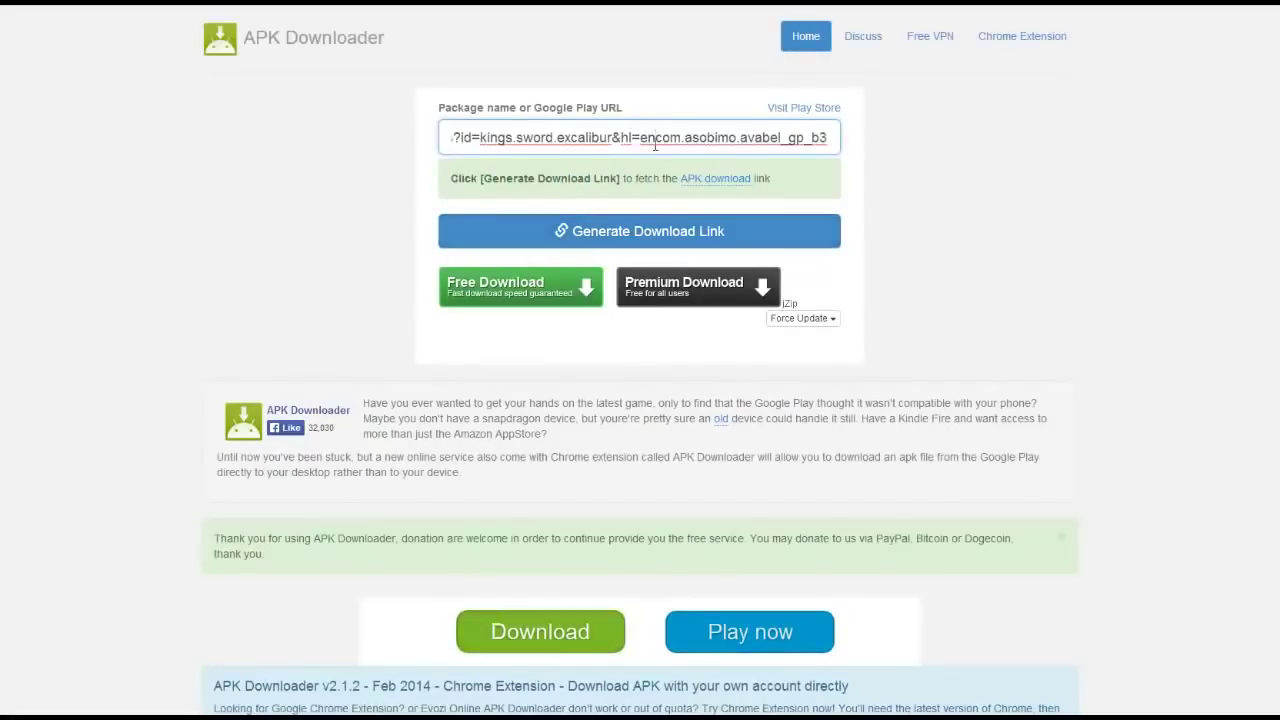
Generate the download link, download kings.sword.excalibur.apk, and open the file to install it in BlueStacks.
{"action": "left_click", "coordinate": [595, 231]}
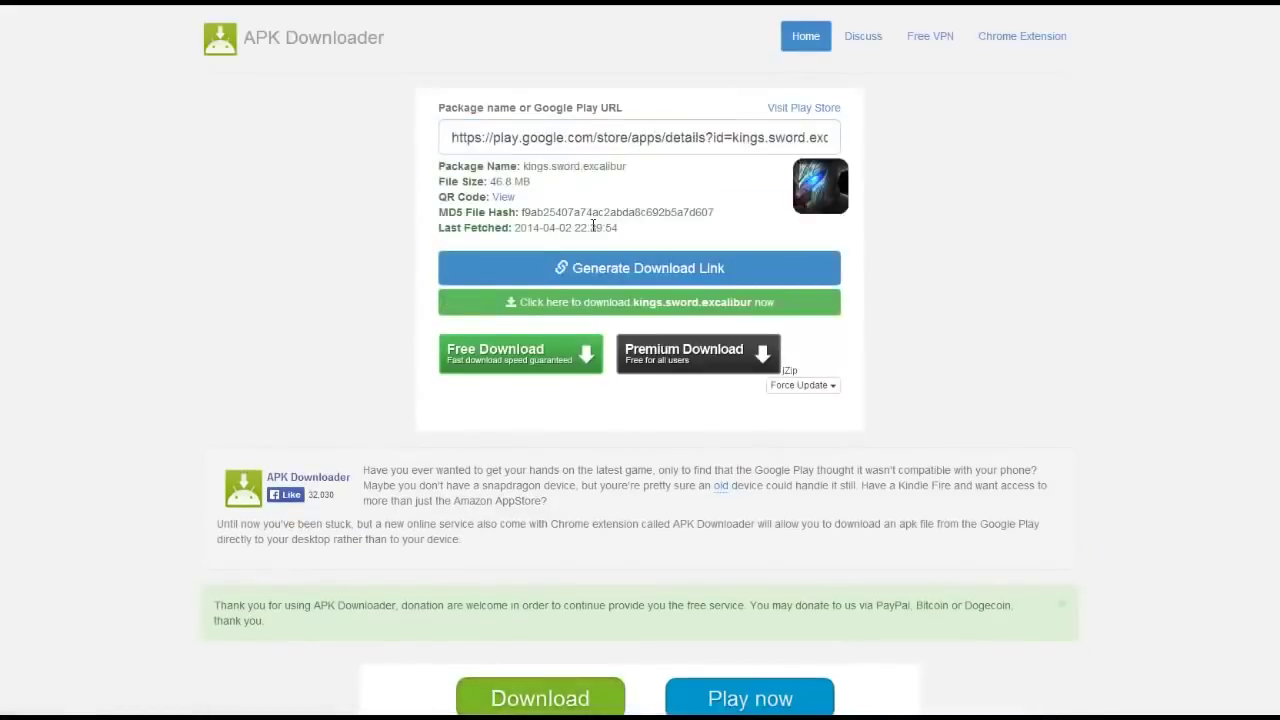
{"action": "left_click", "coordinate": [553, 303]}
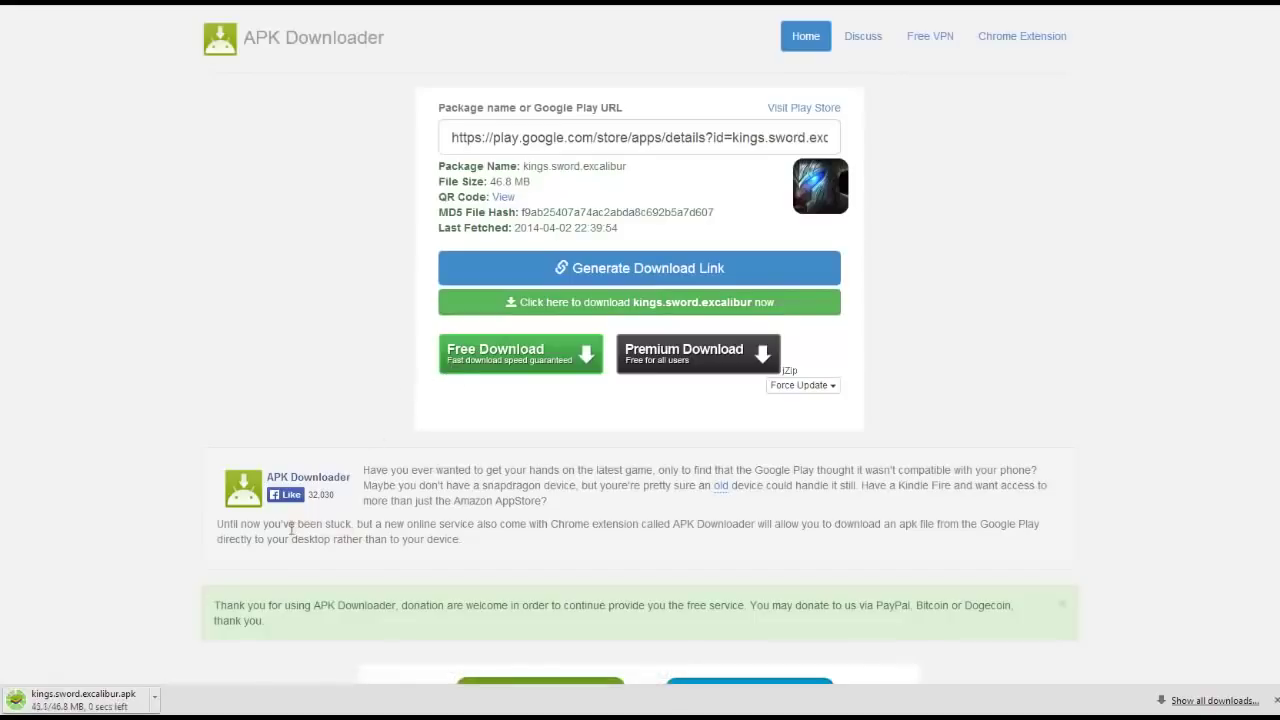
{"action": "left_click", "coordinate": [18, 700]}
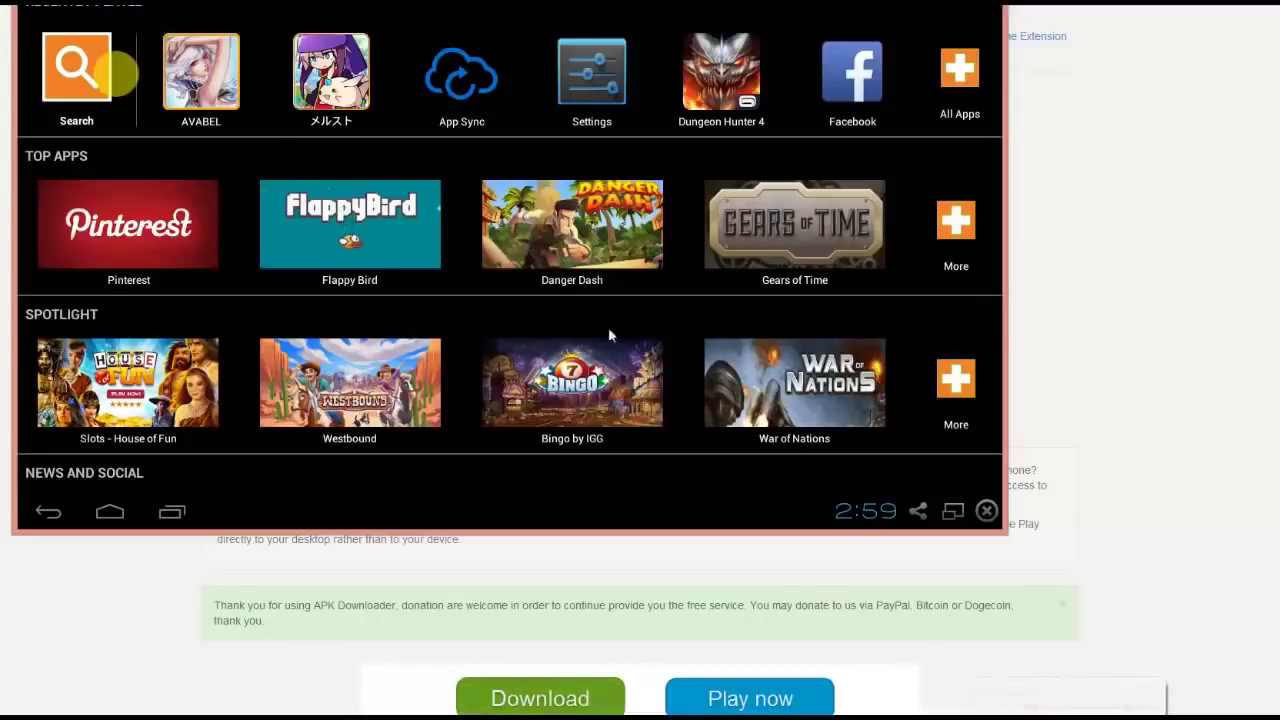
Launch Sword of King from all played apps in BlueStacks and choose the first empty character slot.
{"action": "left_click", "coordinate": [962, 88]}
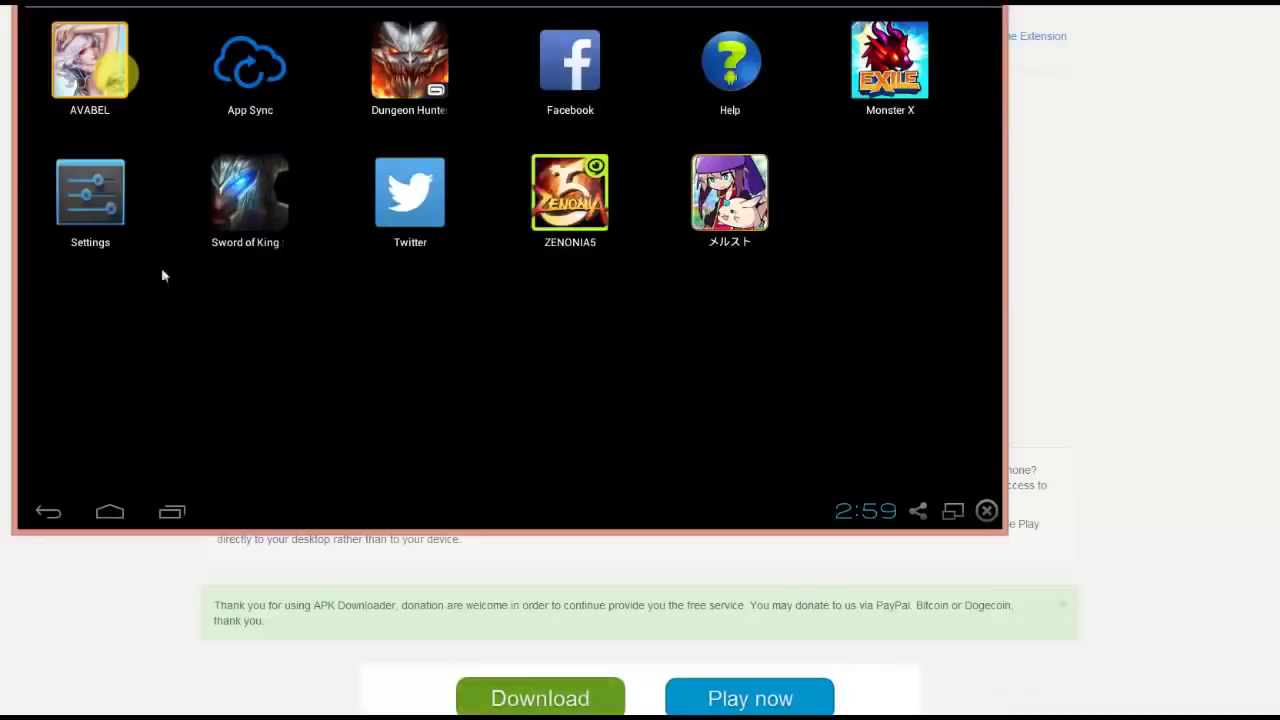
{"action": "left_click", "coordinate": [229, 199]}
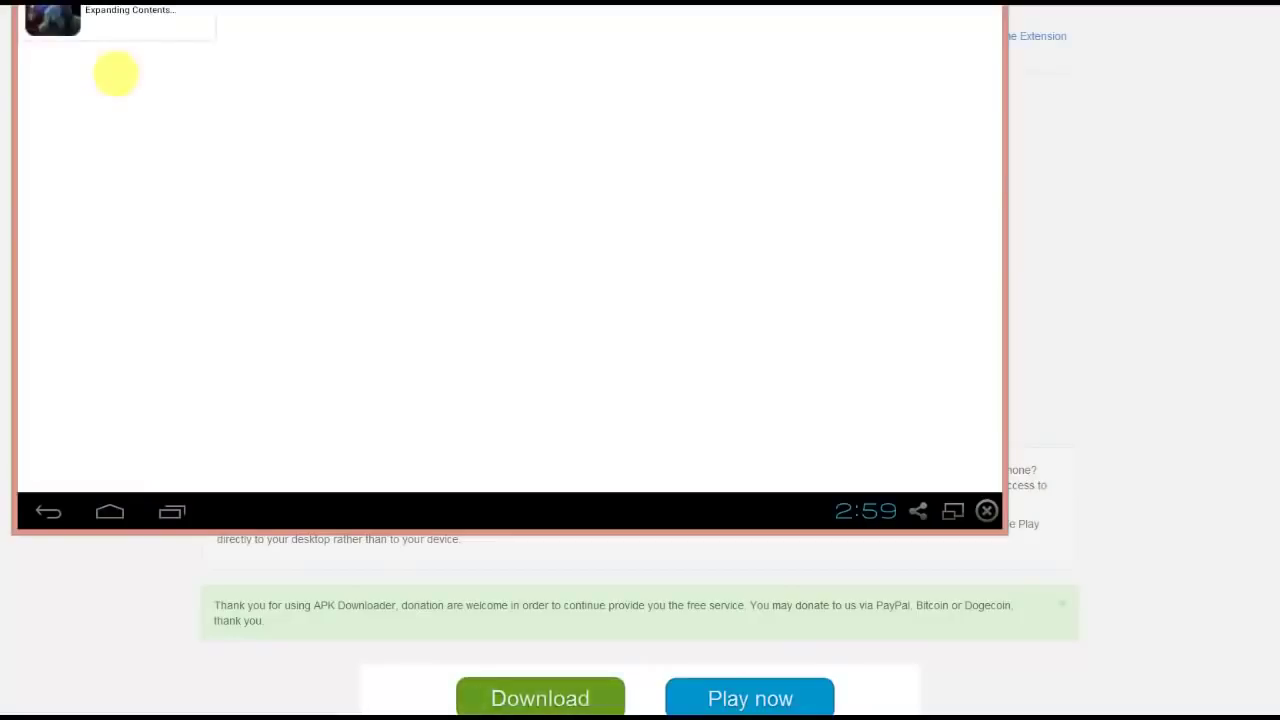
{"action": "left_click_drag", "start_coordinate": [436, 0], "coordinate": [454, 23]}
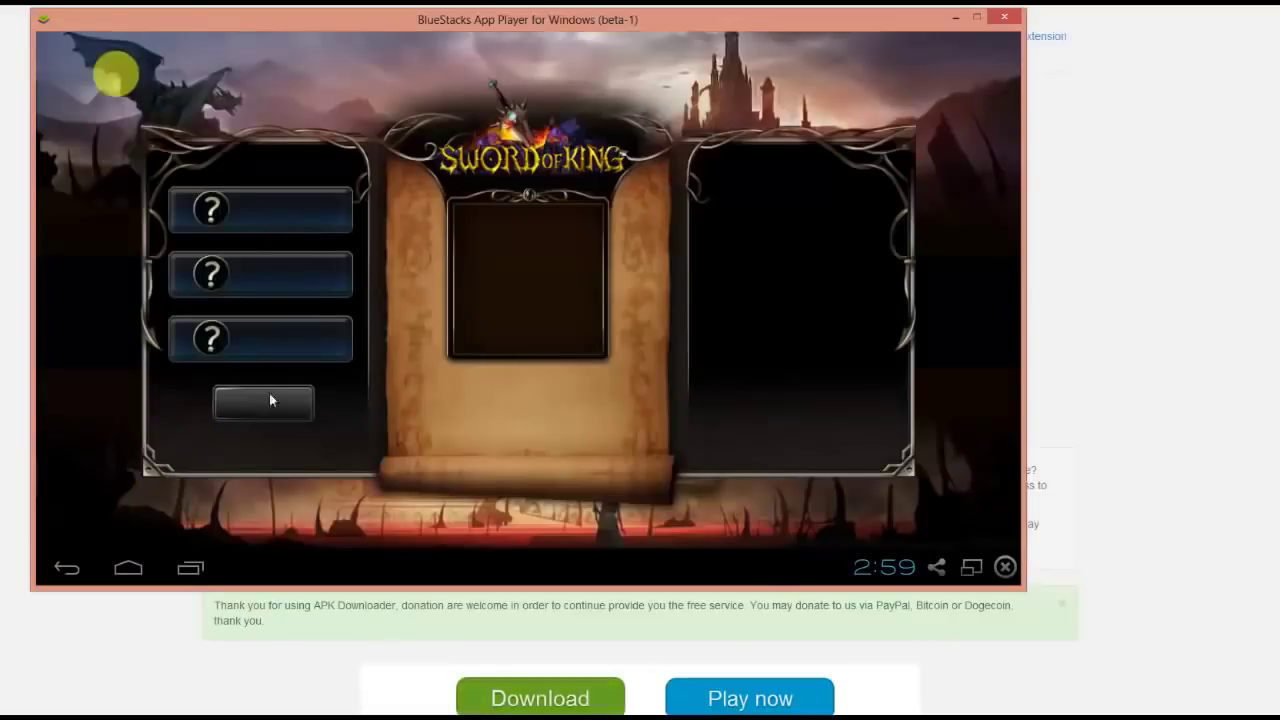
{"action": "left_click", "coordinate": [284, 214]}
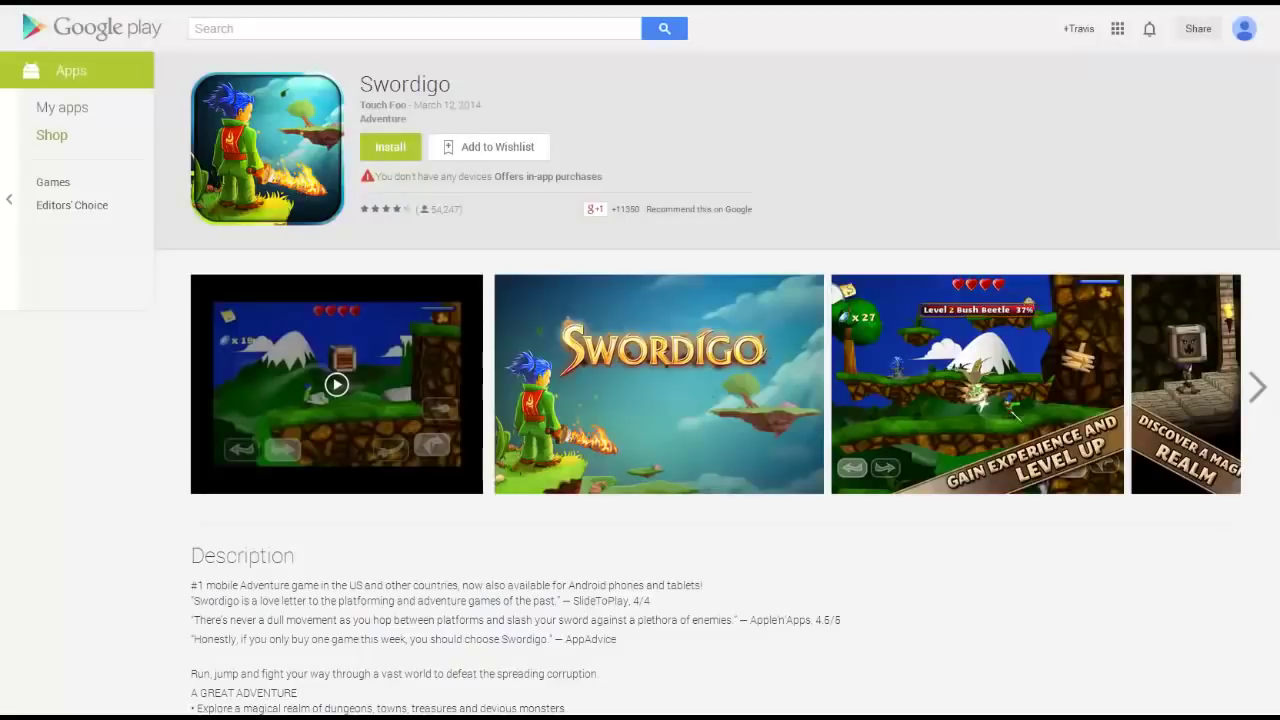
Copy the Google Play URL of Swordigo and paste it into APK Downloader's package name or URL field.
{"action": "right_click", "coordinate": [382, 4]}
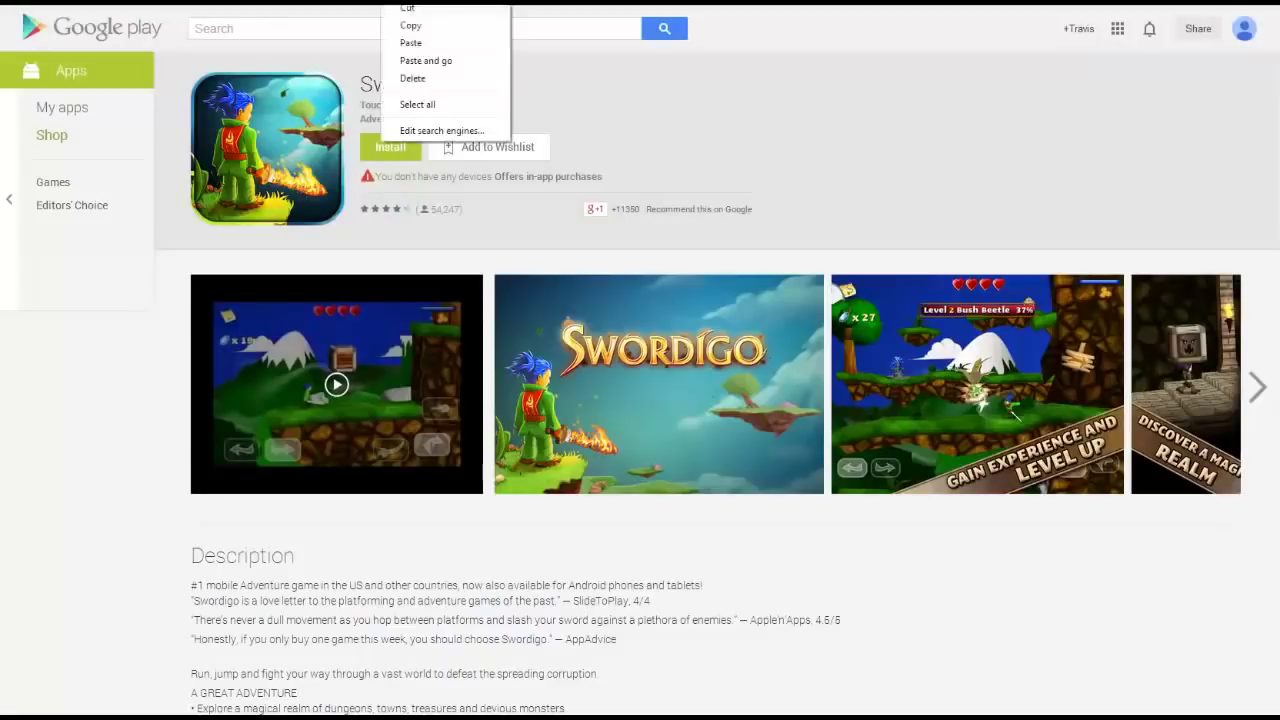
{"action": "left_click", "coordinate": [413, 24]}
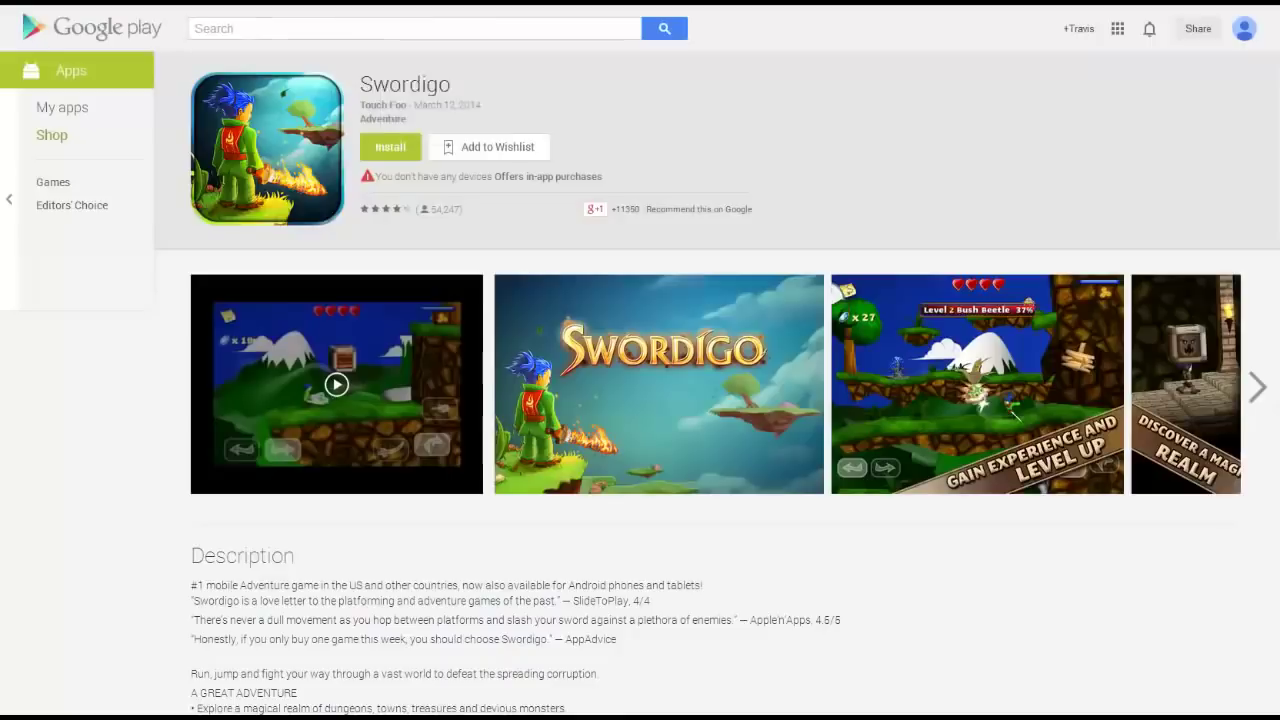
{"action": "key", "text": "ctrl+Tab"}
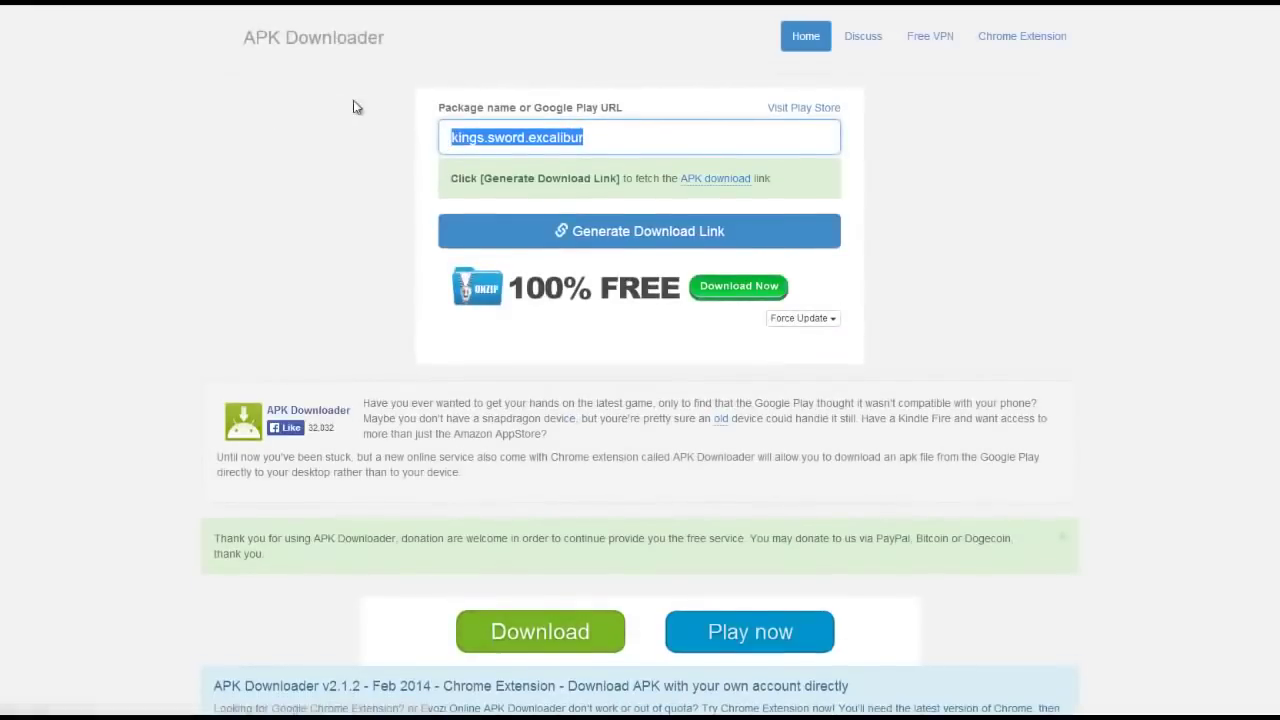
{"action": "left_click", "coordinate": [789, 47]}
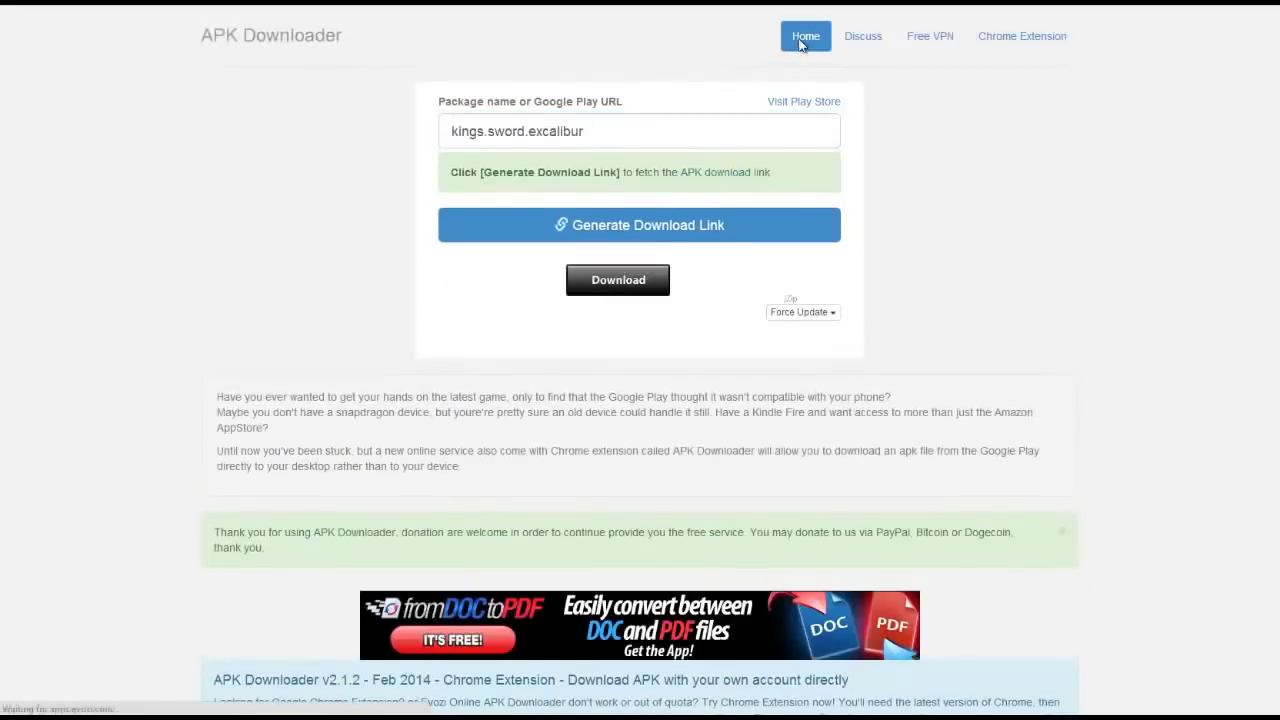
{"action": "right_click", "coordinate": [447, 131]}
{"action": "left_click", "coordinate": [470, 217]}
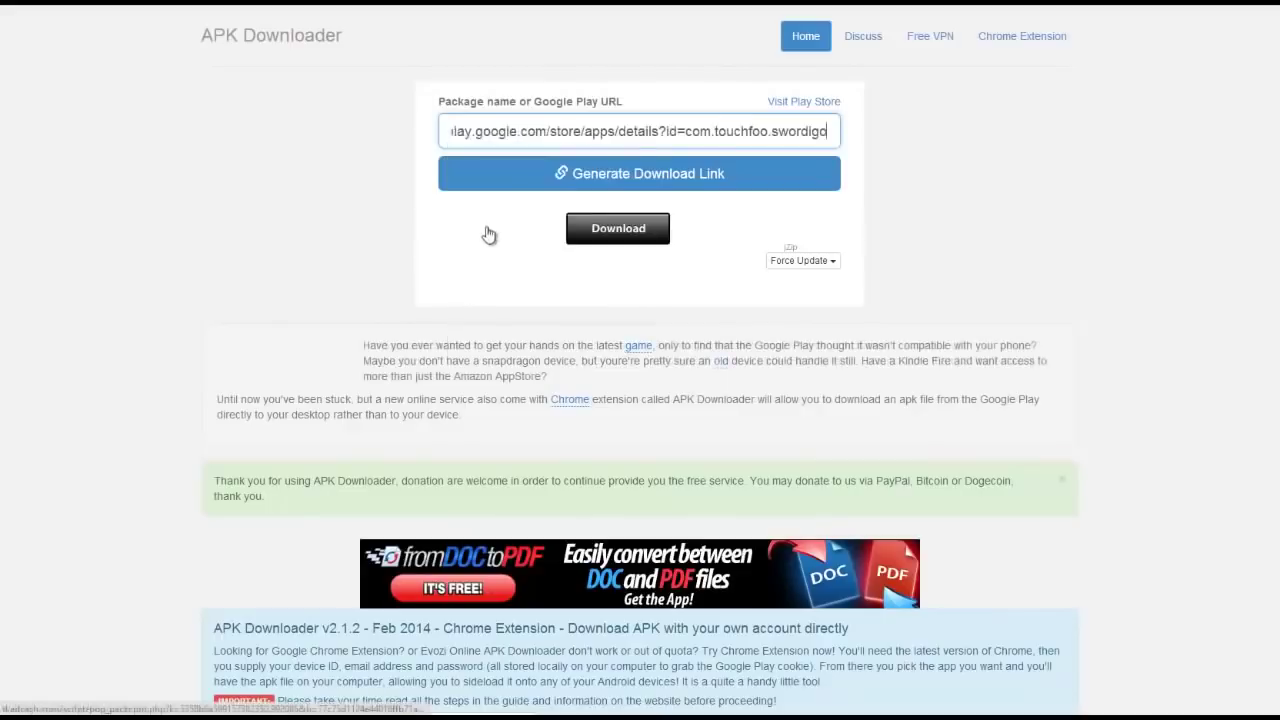
Generate the Swordigo download link, download the com.touchfoo.swordigo APK, and open it to install it in BlueStacks.
{"action": "left_click", "coordinate": [558, 184]}
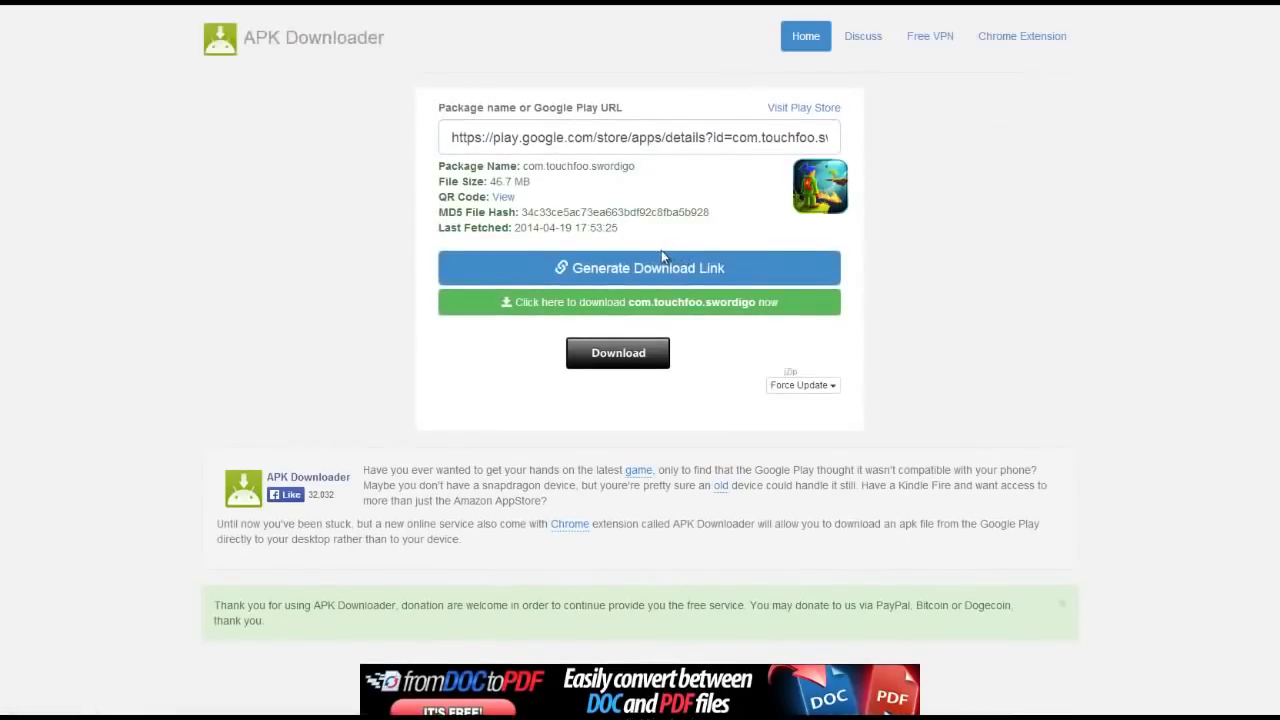
{"action": "left_click", "coordinate": [533, 300]}
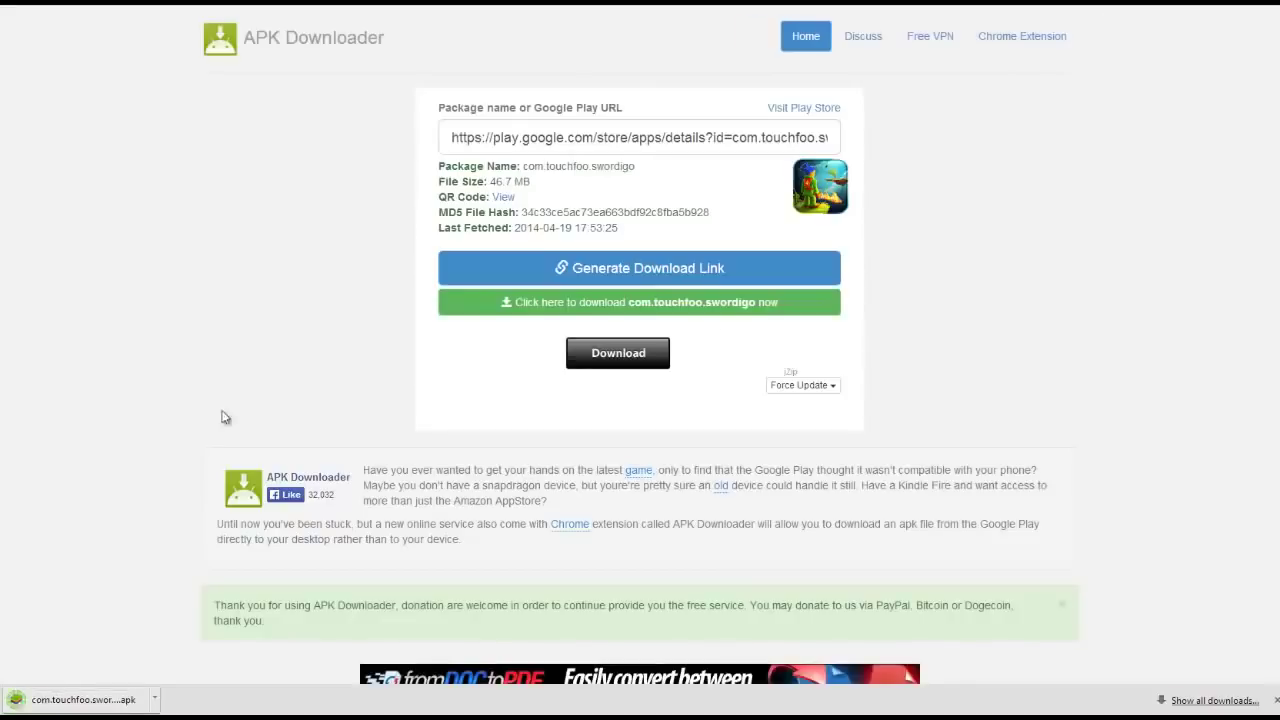
{"action": "left_click", "coordinate": [85, 706]}
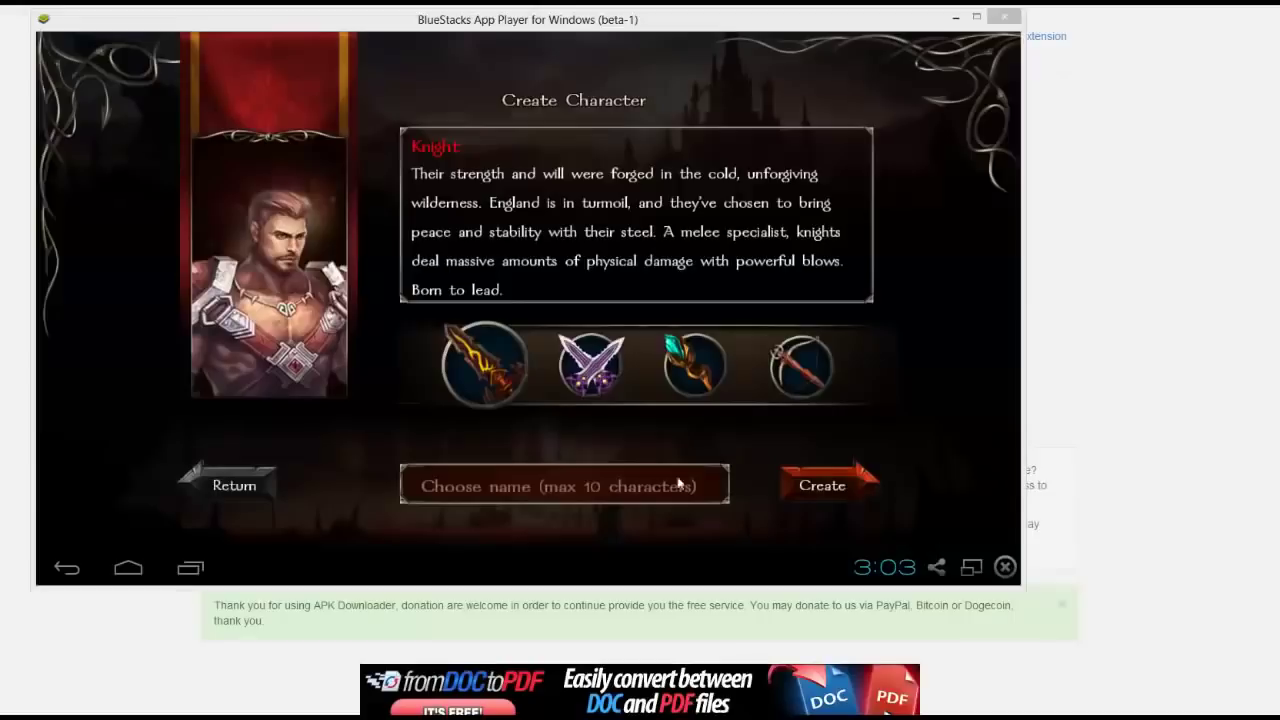
Review the Assassin, Wizard and crossbow classes in Sword of King's character creation and return to the Knight.
{"action": "left_click", "coordinate": [568, 390]}
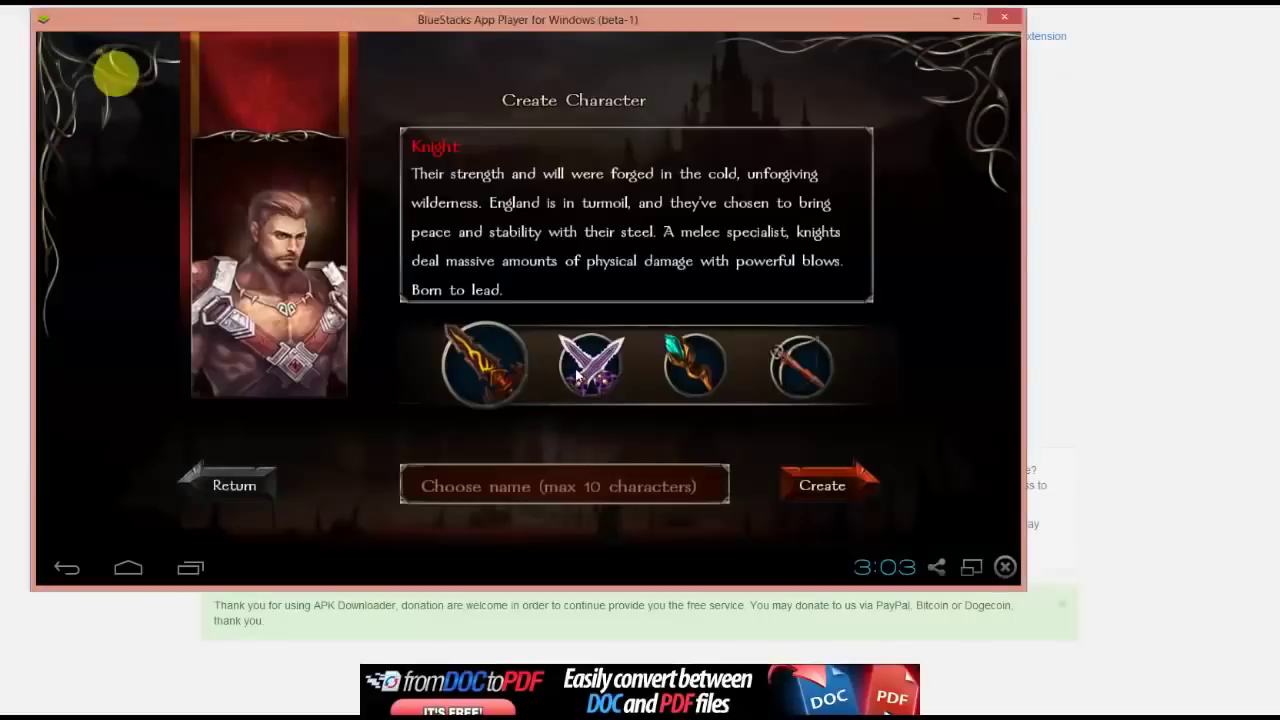
{"action": "left_click", "coordinate": [588, 378]}
{"action": "left_click", "coordinate": [702, 372]}
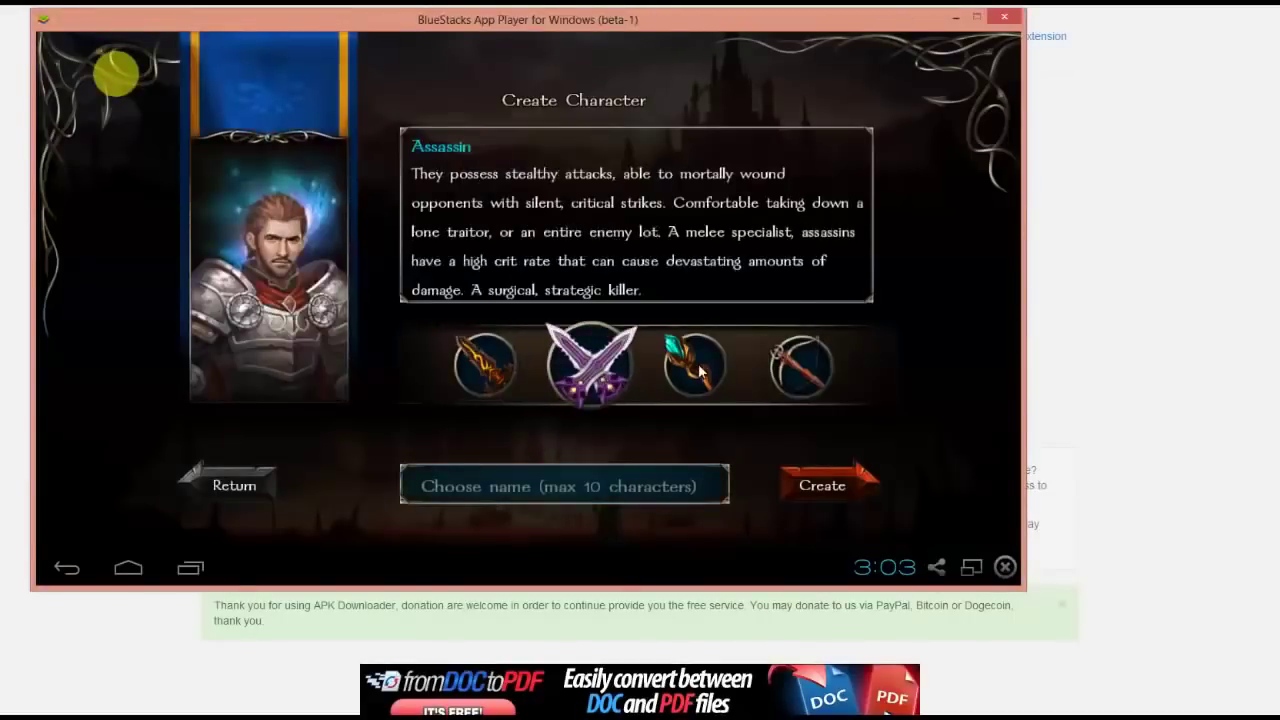
{"action": "left_click", "coordinate": [797, 368]}
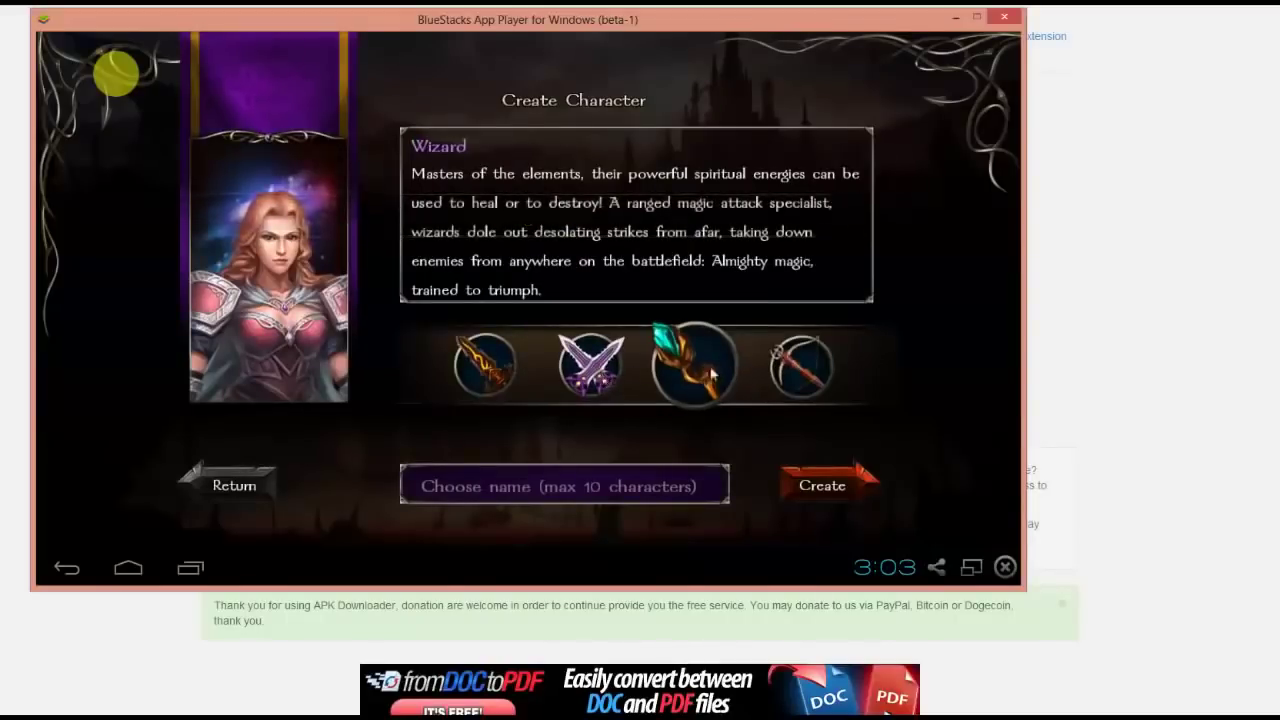
{"action": "left_click", "coordinate": [518, 378]}
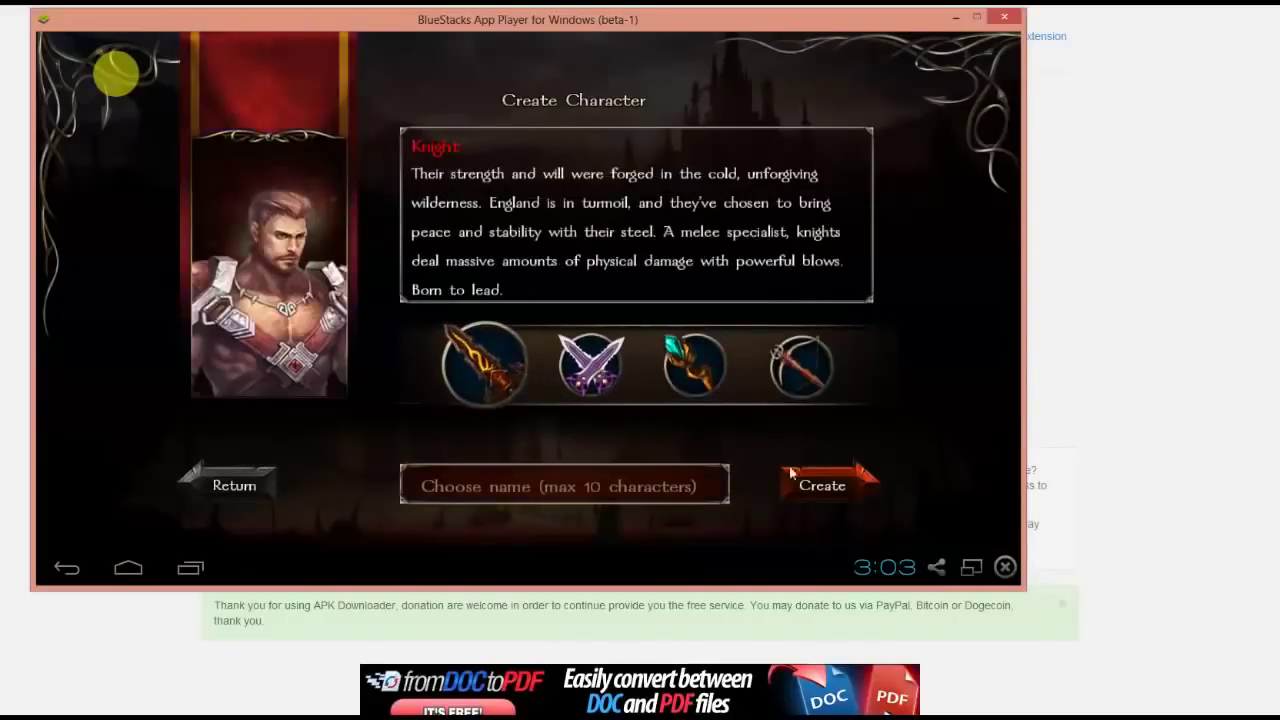
Name the Knight character Scionstorm and create it.
{"action": "left_click", "coordinate": [588, 500]}
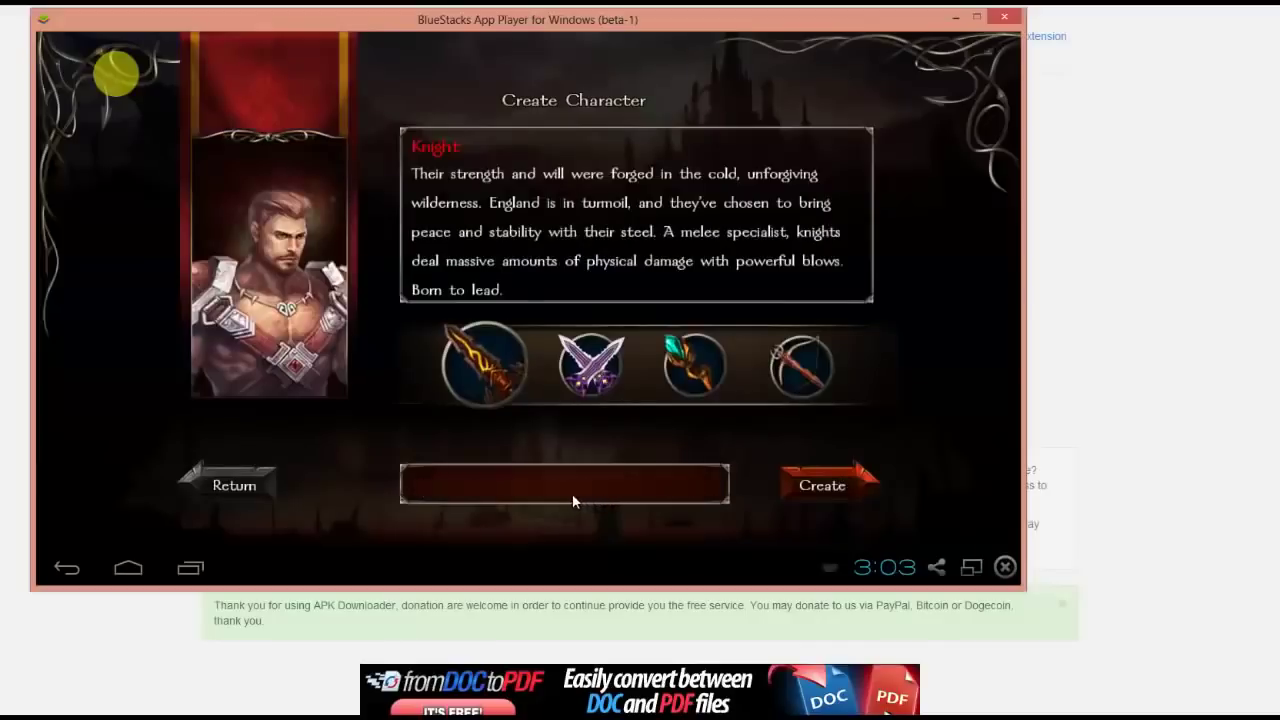
{"action": "type", "text": "Scio"}
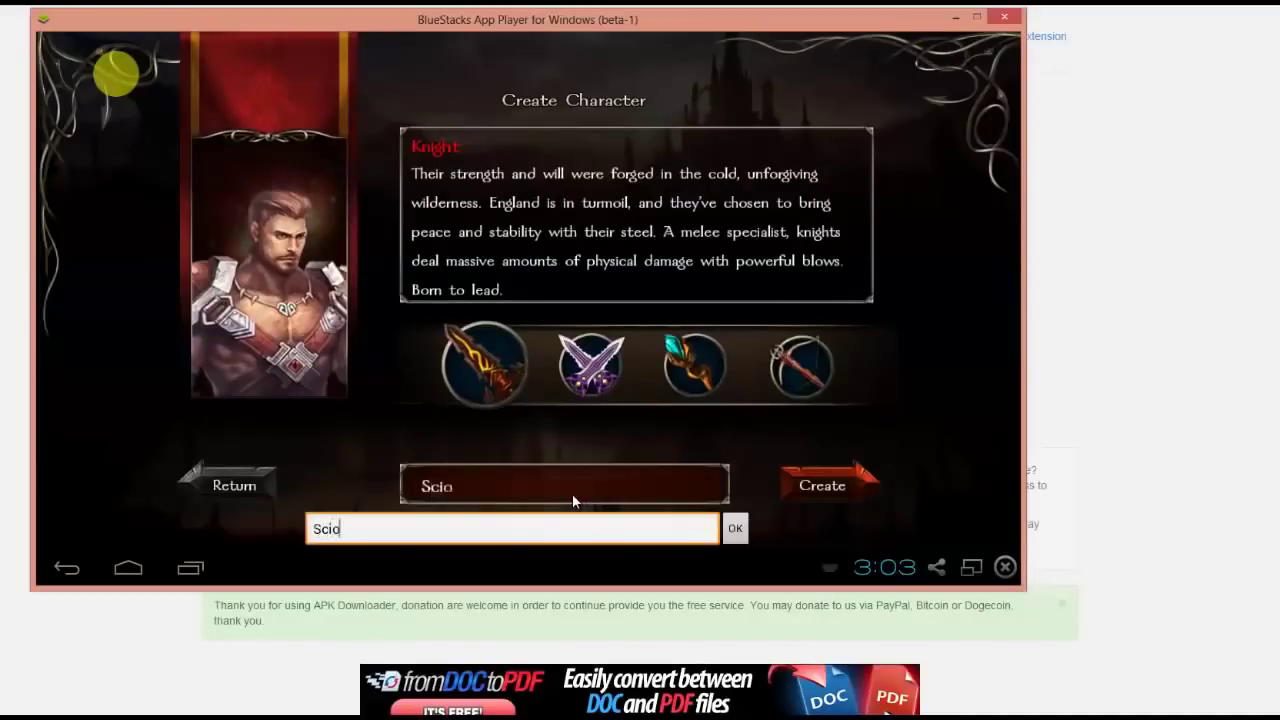
{"action": "type", "text": "nstorm"}
{"action": "left_click", "coordinate": [840, 491]}
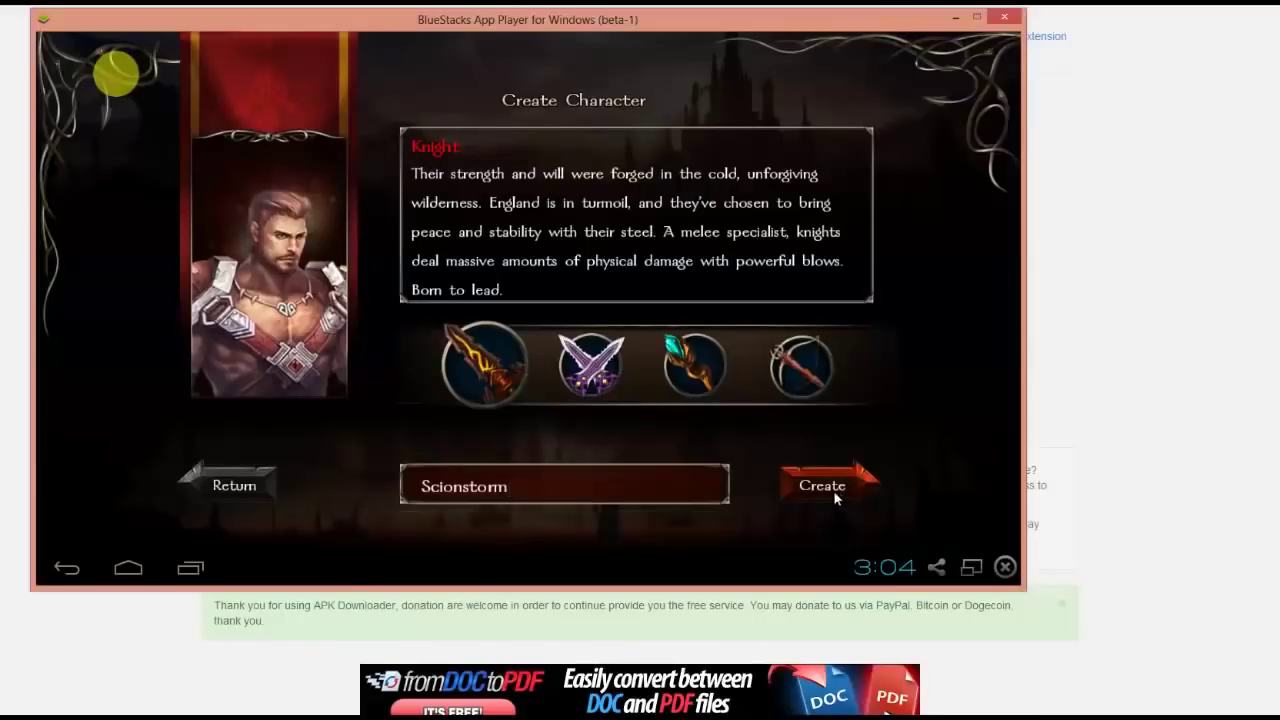
{"action": "left_click", "coordinate": [833, 490]}
{"action": "left_click", "coordinate": [823, 487]}
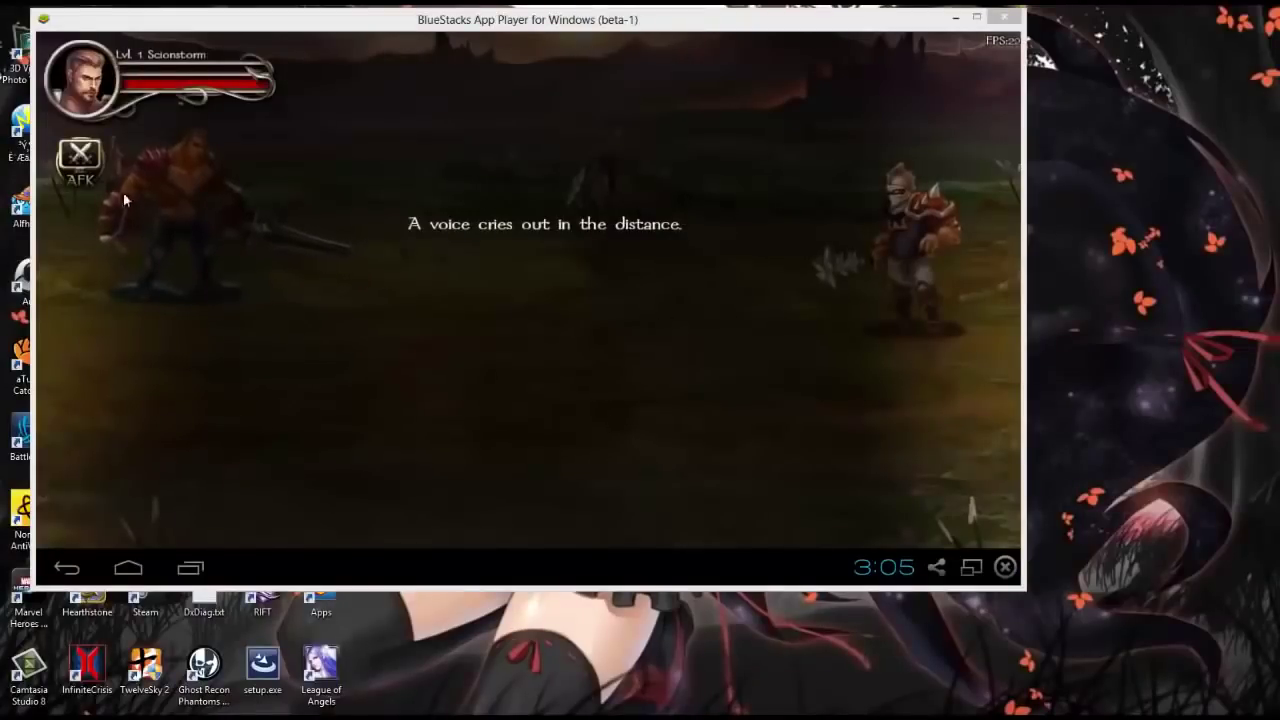
Toggle AFK mode on and off, and advance the opening dialogue with Morgana past the controls info.
{"action": "left_click", "coordinate": [80, 155]}
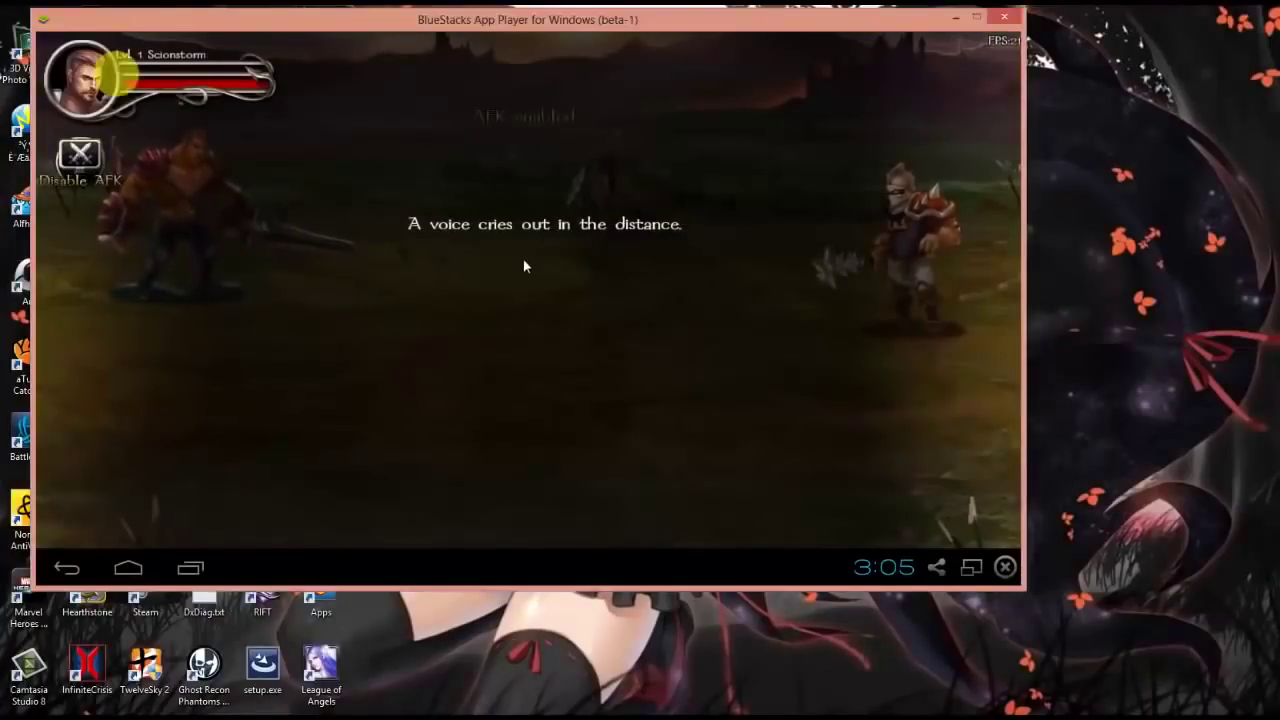
{"action": "left_click", "coordinate": [88, 156]}
{"action": "left_click", "coordinate": [904, 263]}
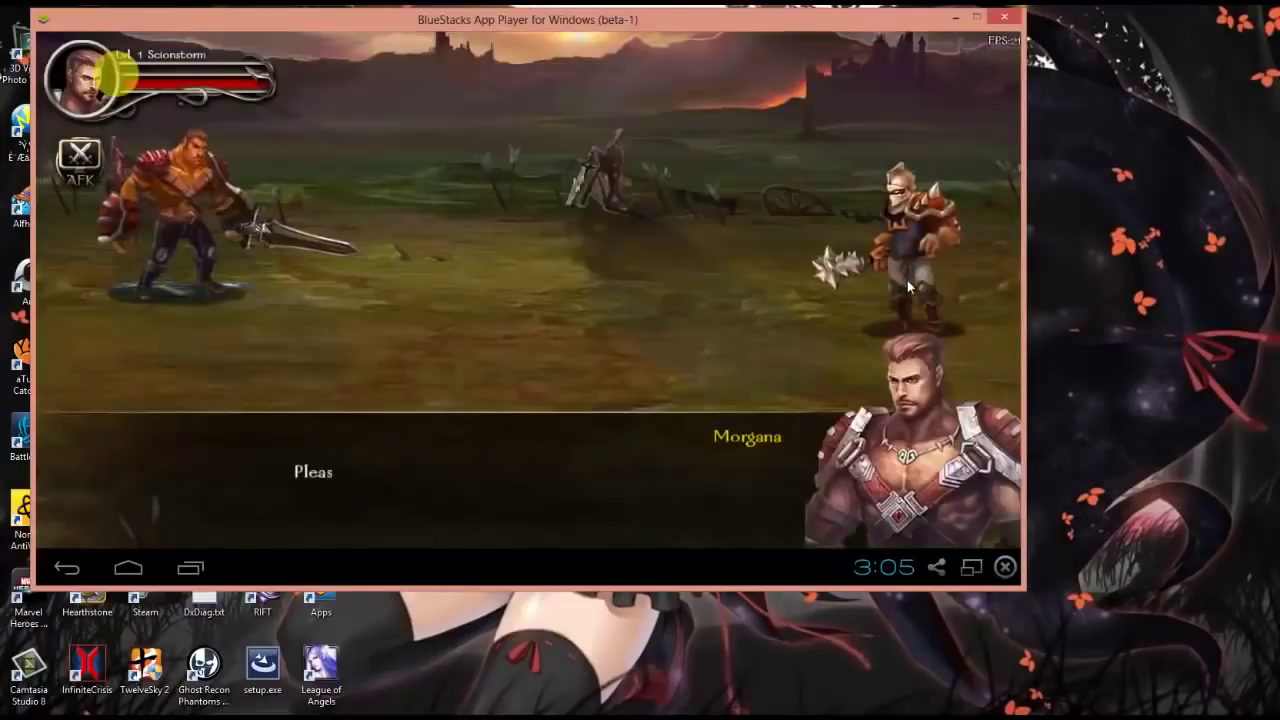
{"action": "left_click", "coordinate": [883, 297]}
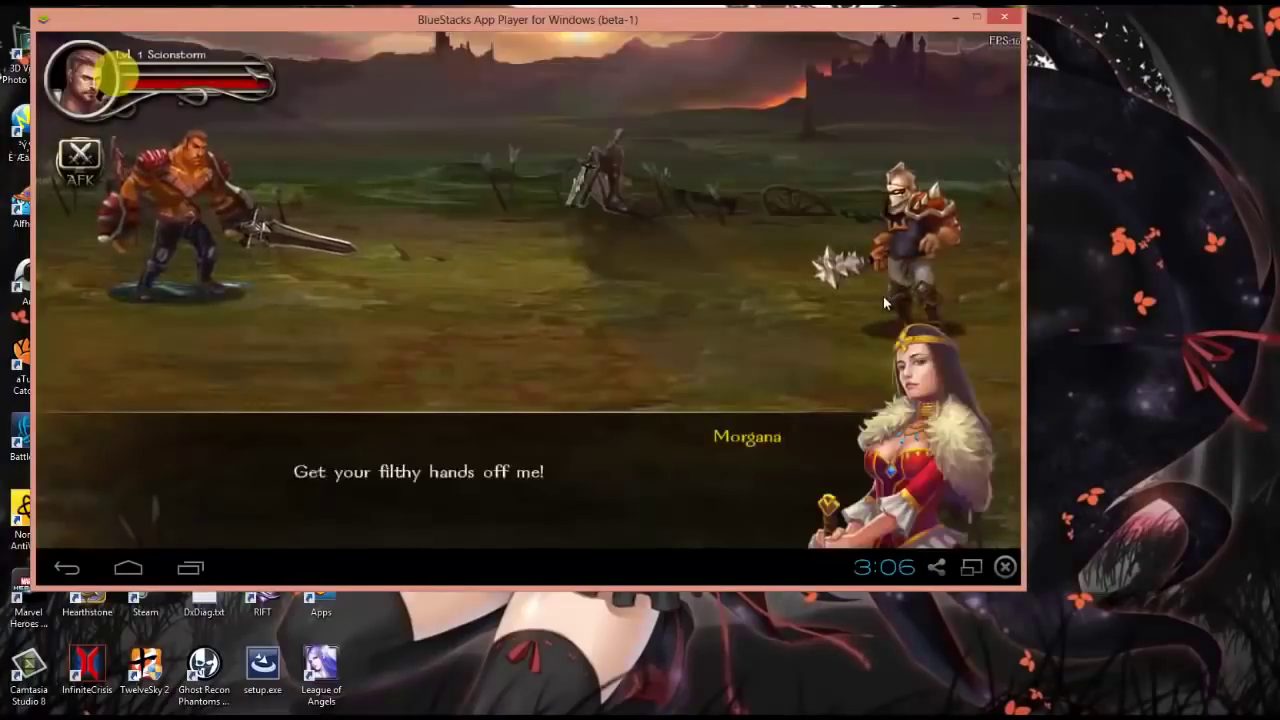
{"action": "left_click", "coordinate": [883, 296]}
{"action": "left_click", "coordinate": [883, 296]}
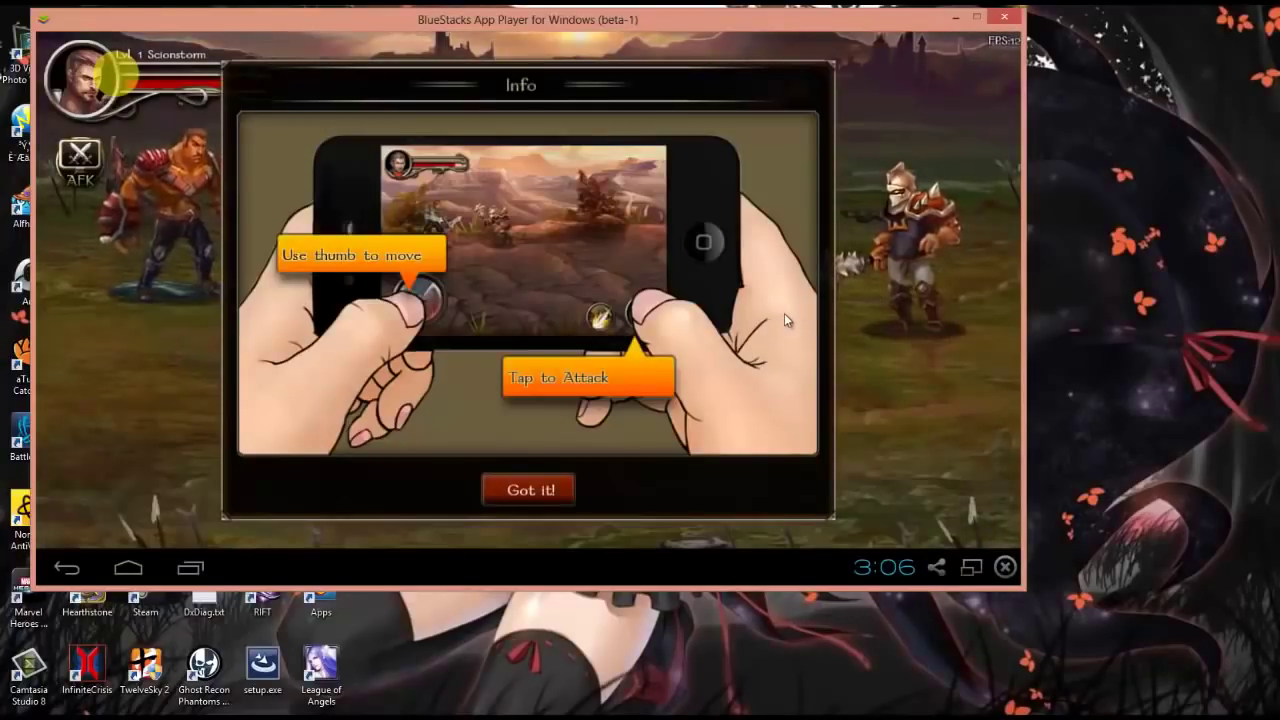
{"action": "left_click", "coordinate": [531, 490]}
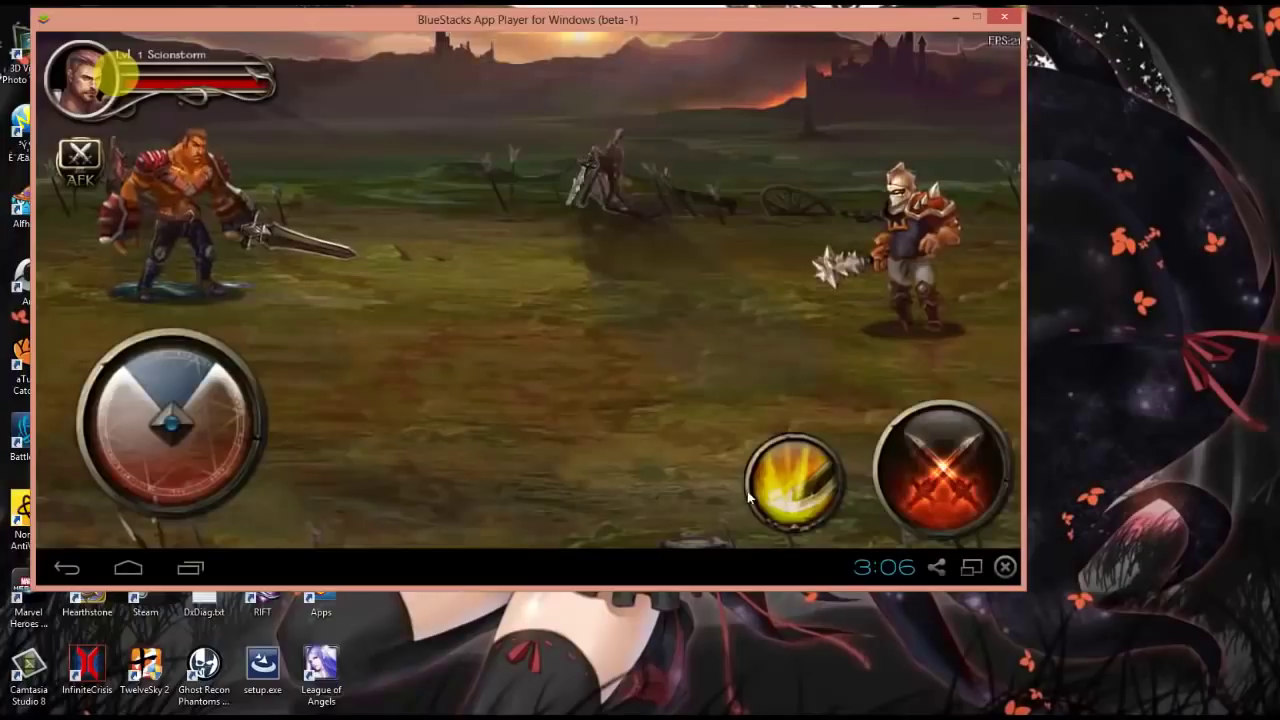
Move the Knight across the battlefield toward the mace-wielding enemies and use the yellow slash skill.
{"action": "left_click_drag", "start_coordinate": [189, 429], "coordinate": [164, 392]}
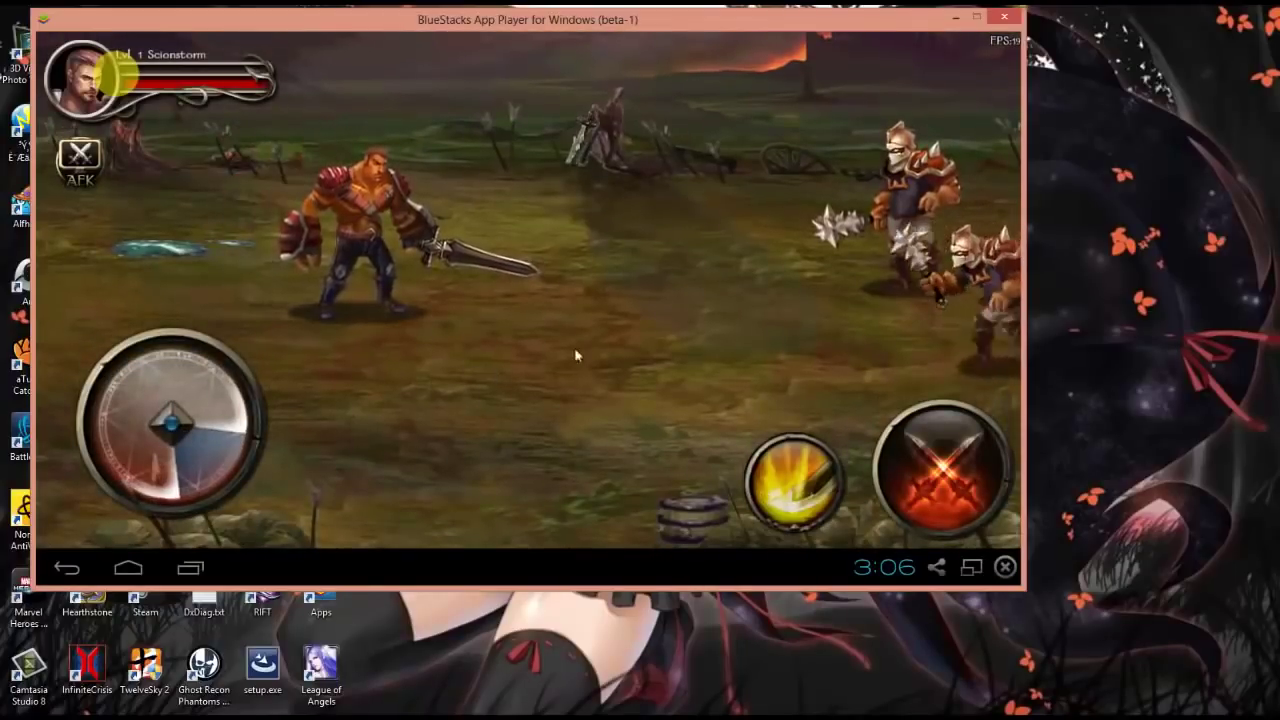
{"action": "left_click", "coordinate": [793, 465]}
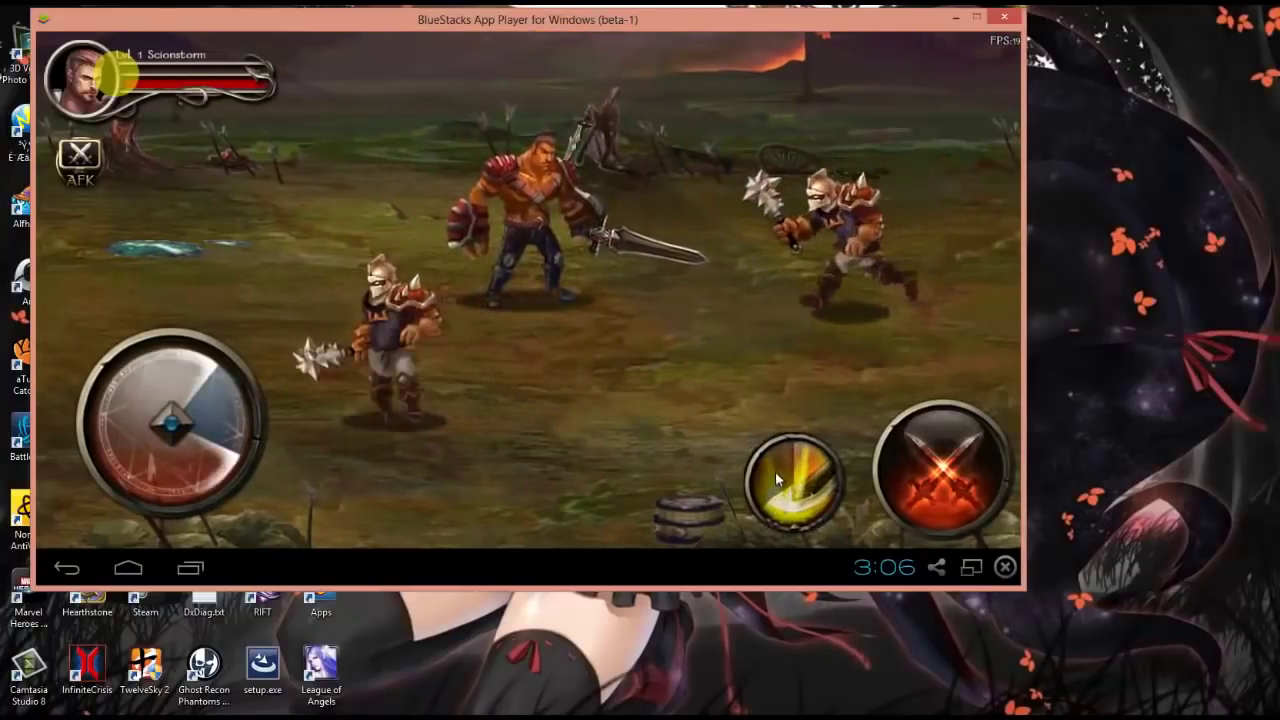
{"action": "left_click", "coordinate": [143, 430]}
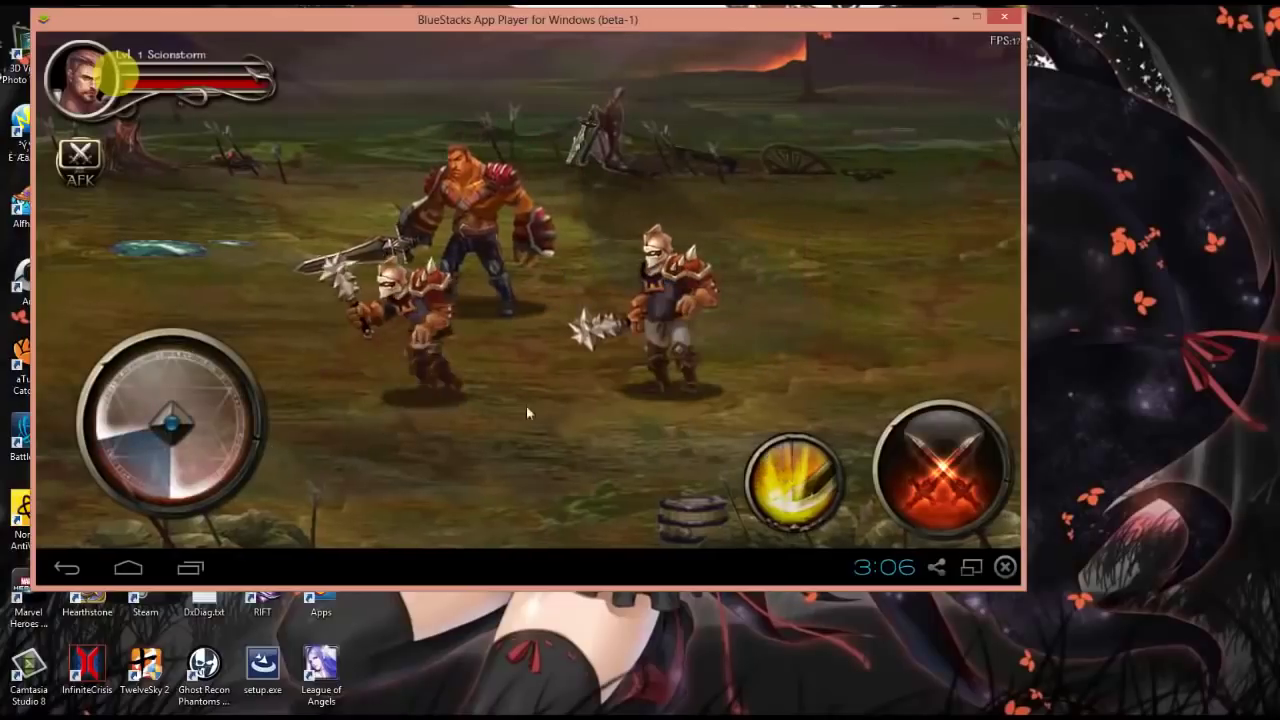
Fight the macemen on the battlefield with the Knight, alternating the yellow slash skill and the basic crossed-swords attack.
{"action": "left_click", "coordinate": [785, 464]}
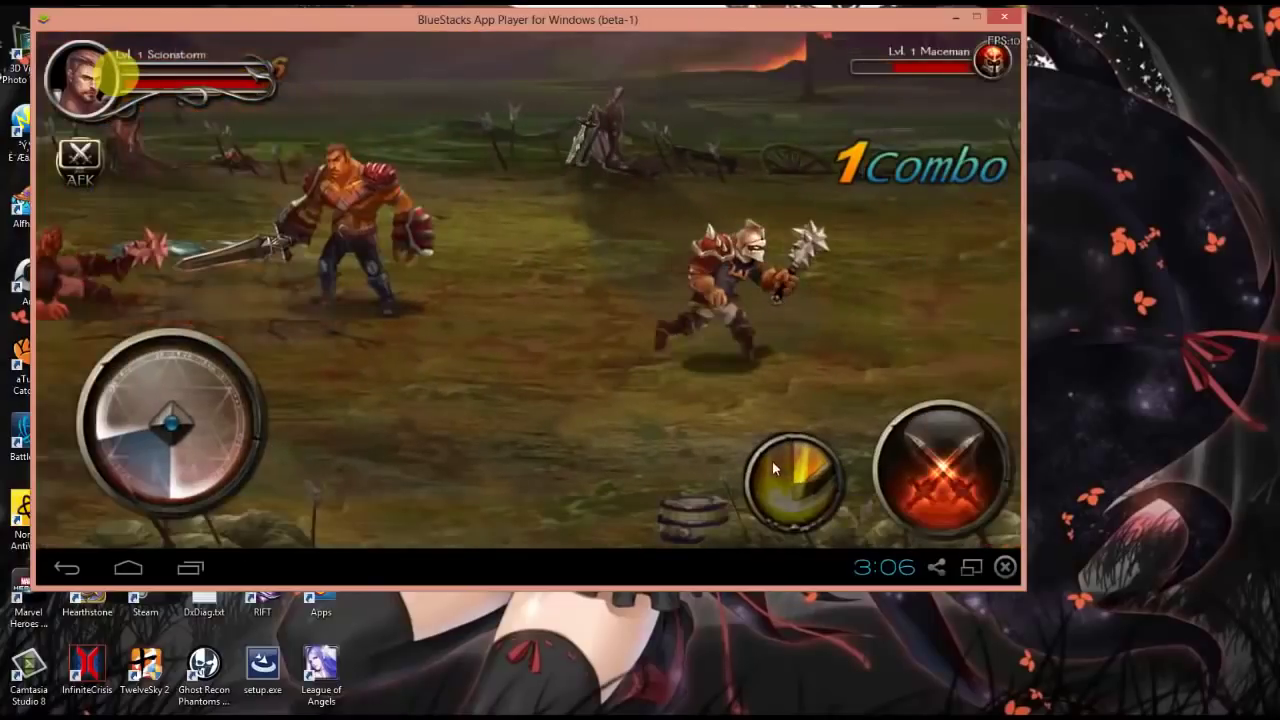
{"action": "left_click", "coordinate": [920, 490]}
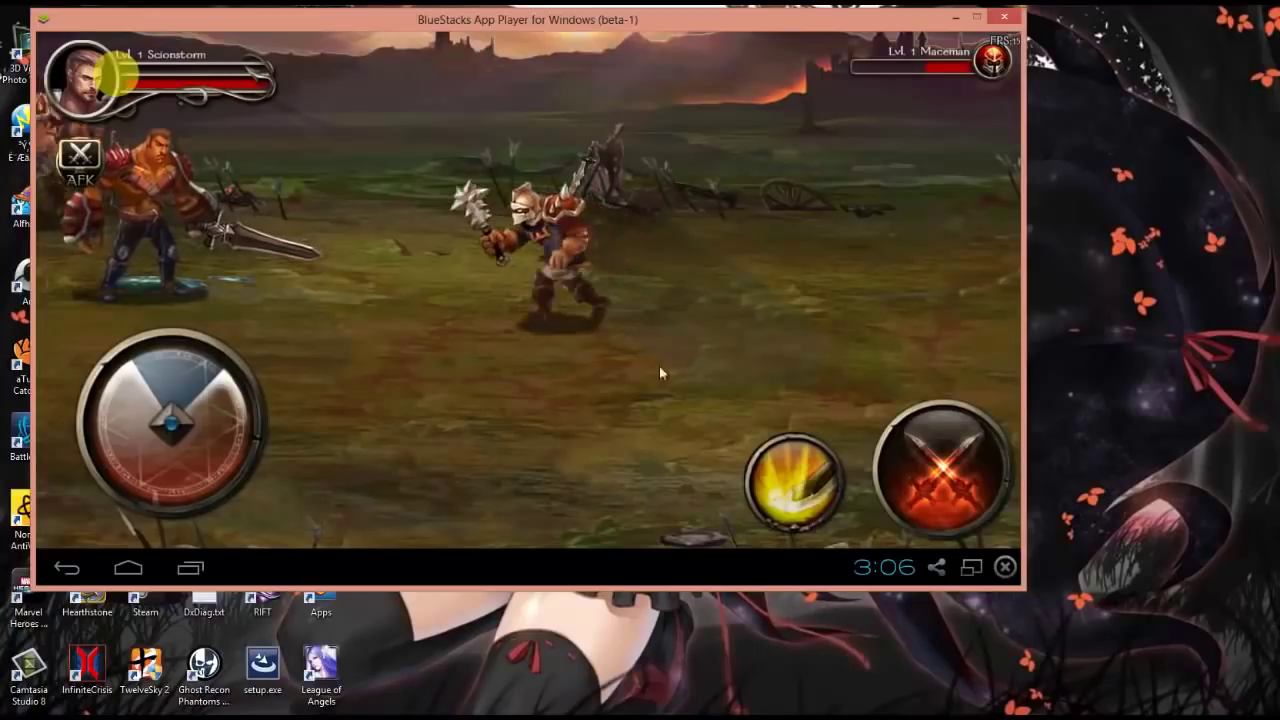
{"action": "left_click", "coordinate": [762, 478]}
{"action": "left_click", "coordinate": [928, 485]}
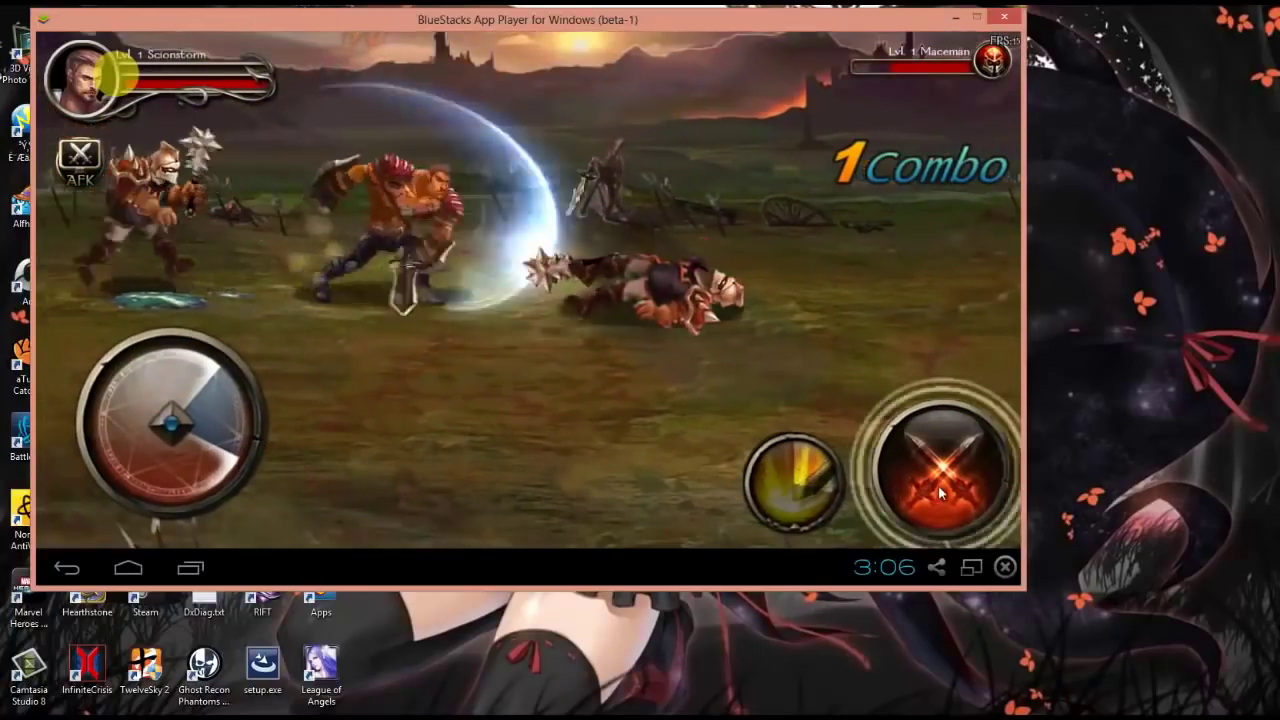
{"action": "left_click", "coordinate": [939, 486]}
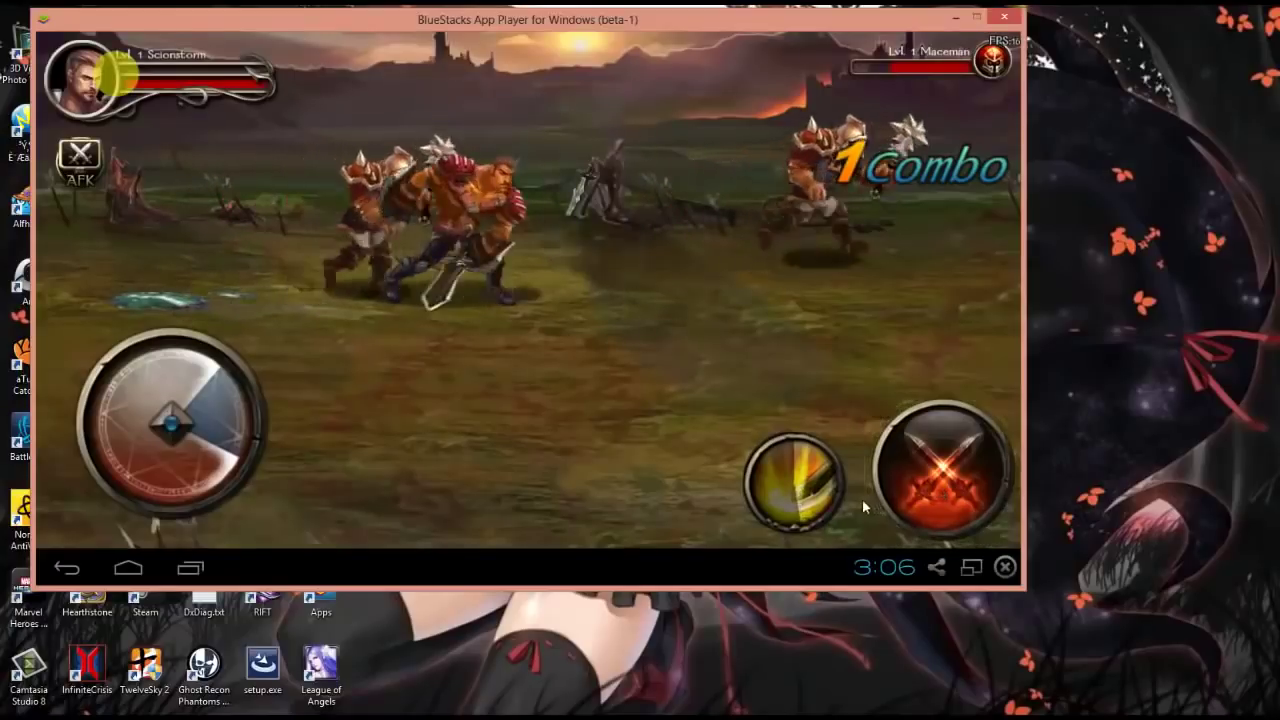
{"action": "left_click", "coordinate": [937, 498]}
{"action": "left_click", "coordinate": [937, 498]}
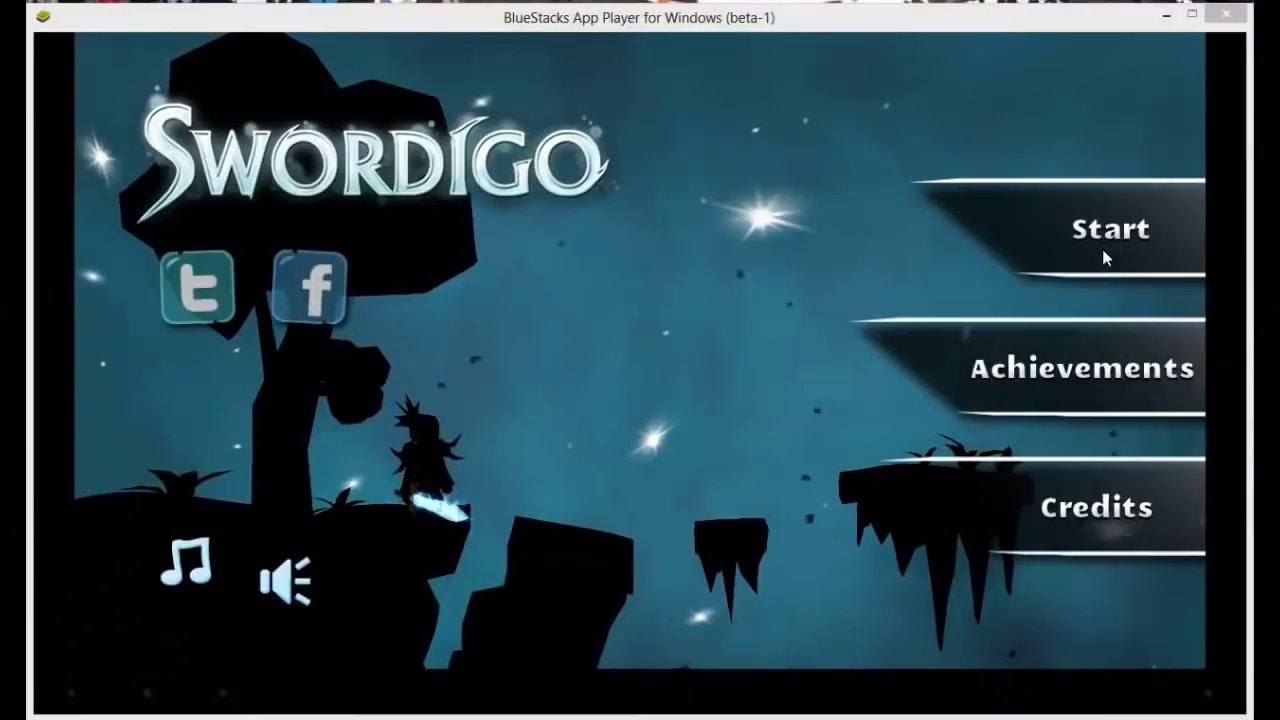
Start a game in Swordigo and advance the hero's opening dialogue about the weird dream.
{"action": "left_click", "coordinate": [1104, 256]}
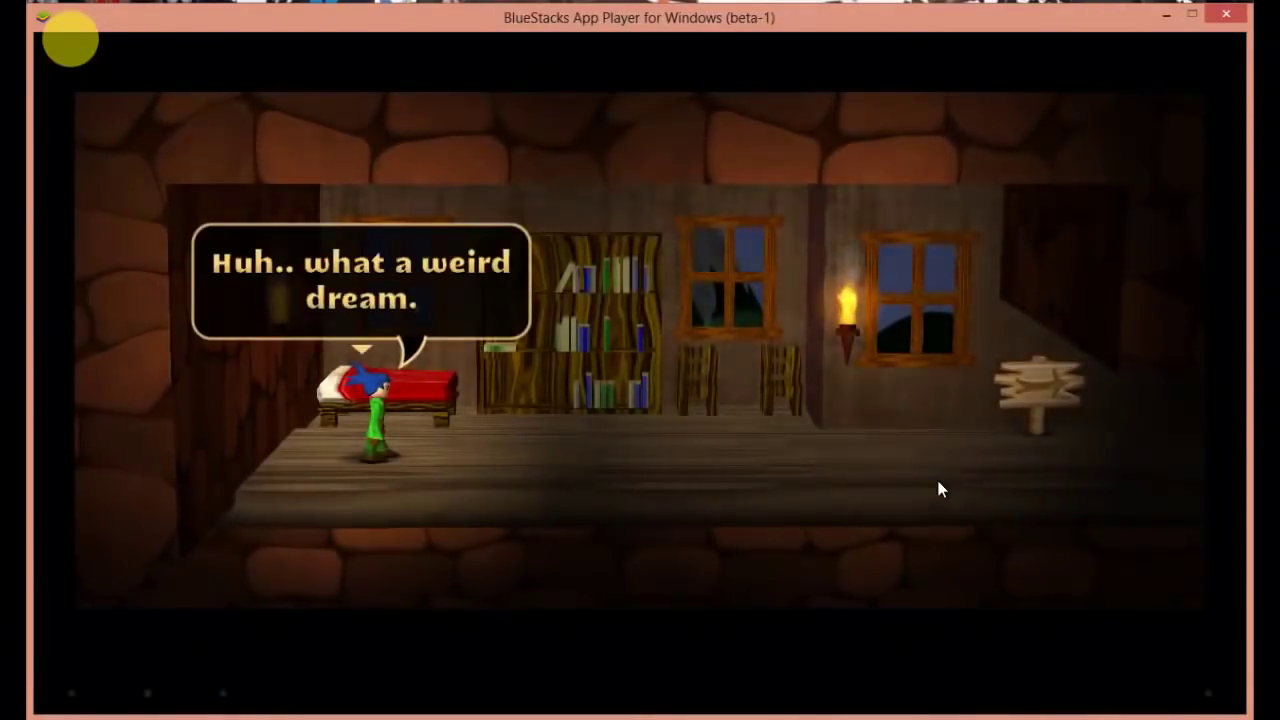
{"action": "left_click", "coordinate": [379, 293]}
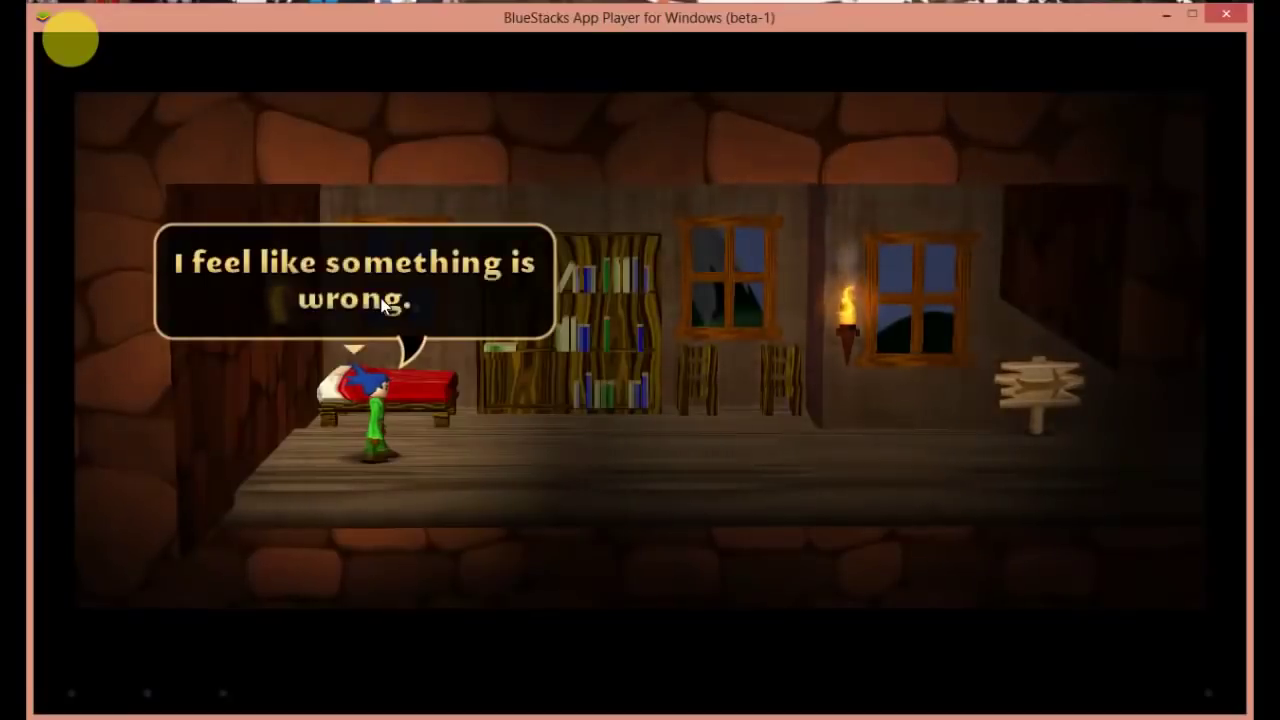
{"action": "left_click", "coordinate": [377, 299]}
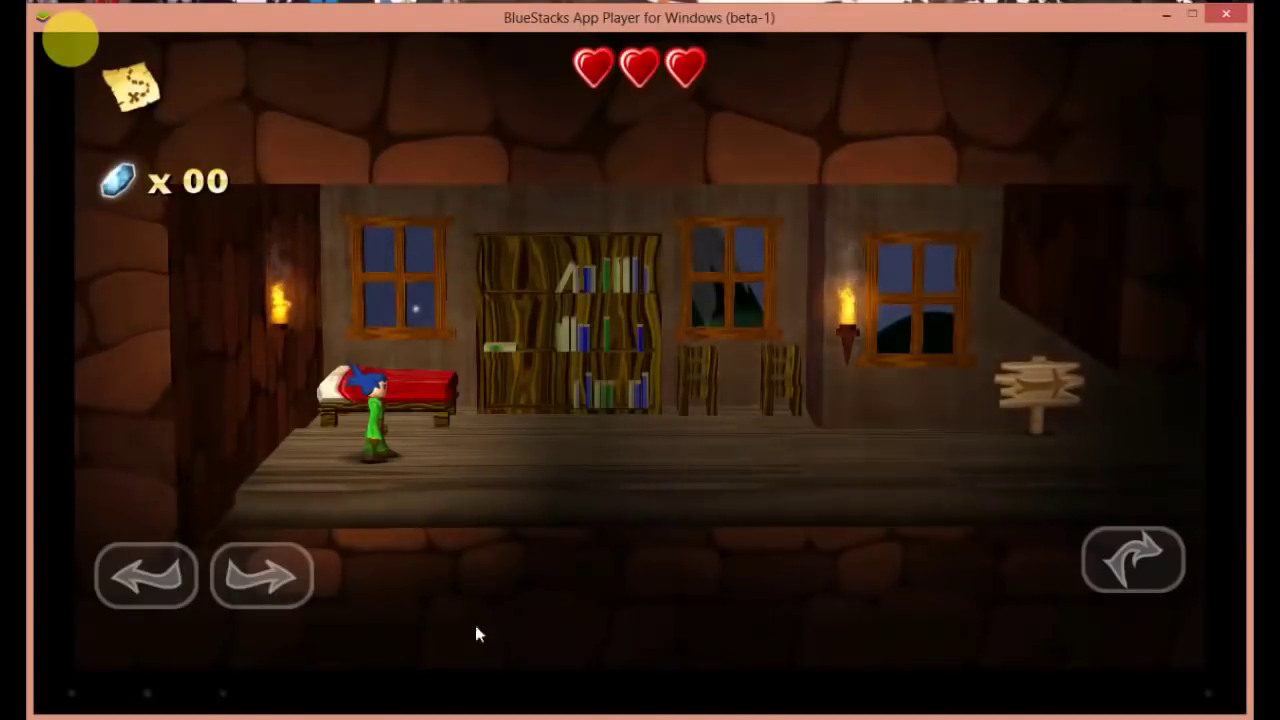
Walk the hero out of the bedroom into Cairnwood Village and try jumping and running both ways near the house.
{"action": "left_click", "coordinate": [300, 585]}
{"action": "left_click_drag", "start_coordinate": [300, 585], "coordinate": [300, 585]}
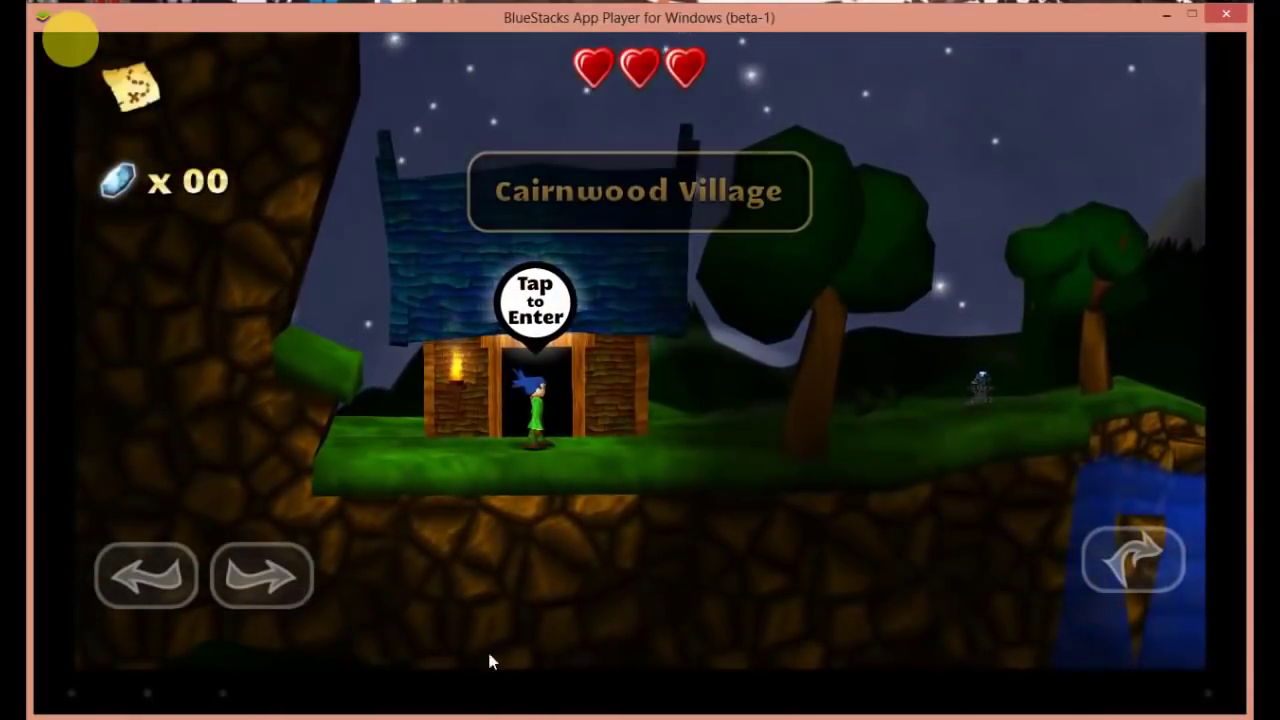
{"action": "left_click", "coordinate": [266, 556]}
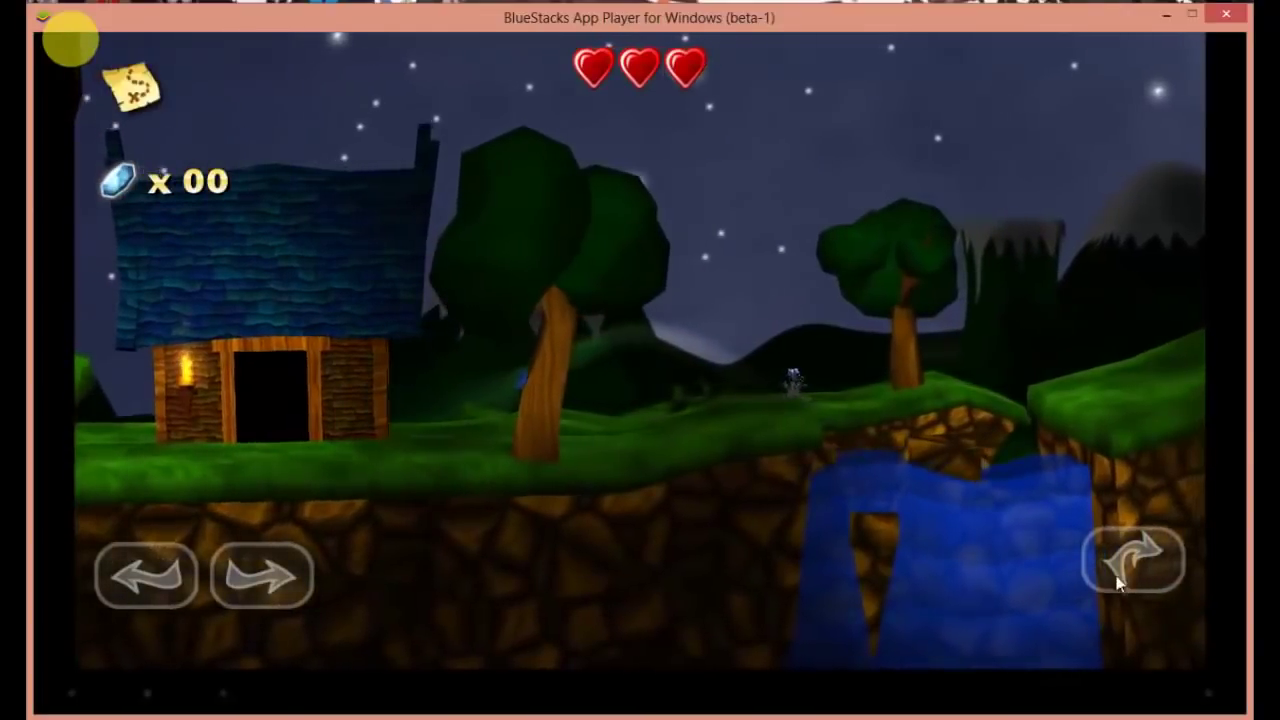
{"action": "left_click", "coordinate": [1132, 558]}
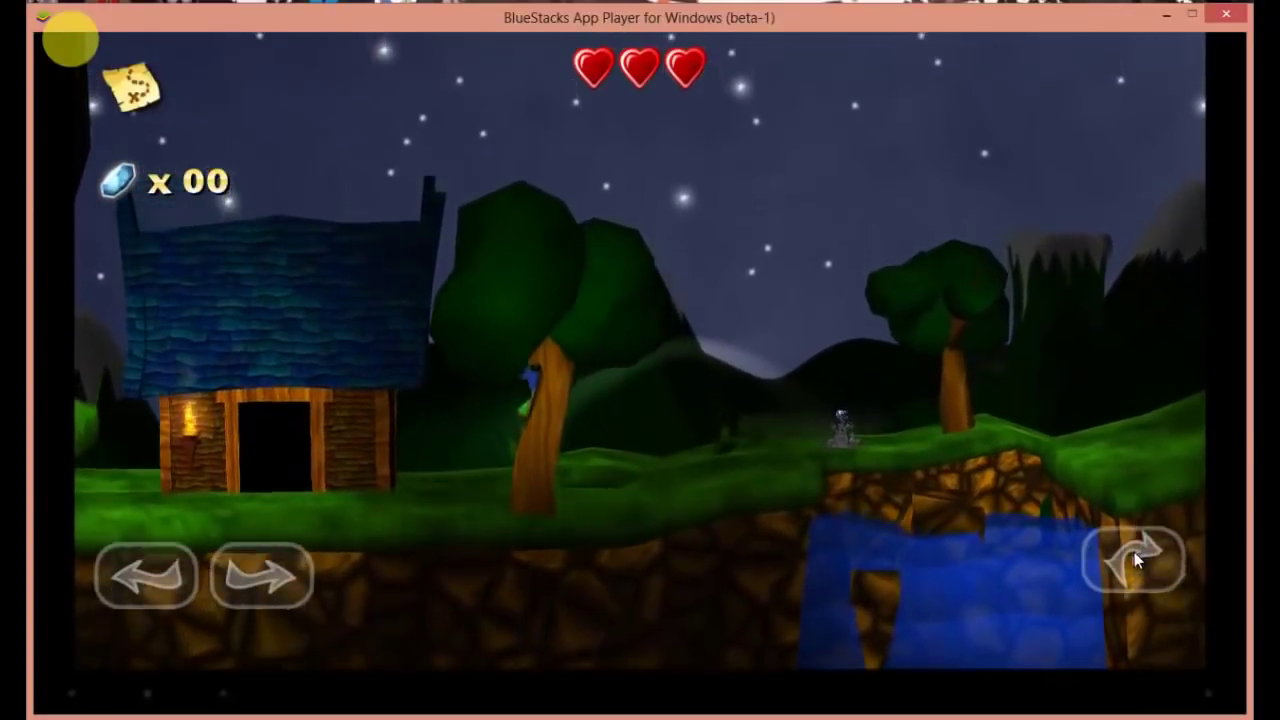
{"action": "left_click", "coordinate": [170, 565]}
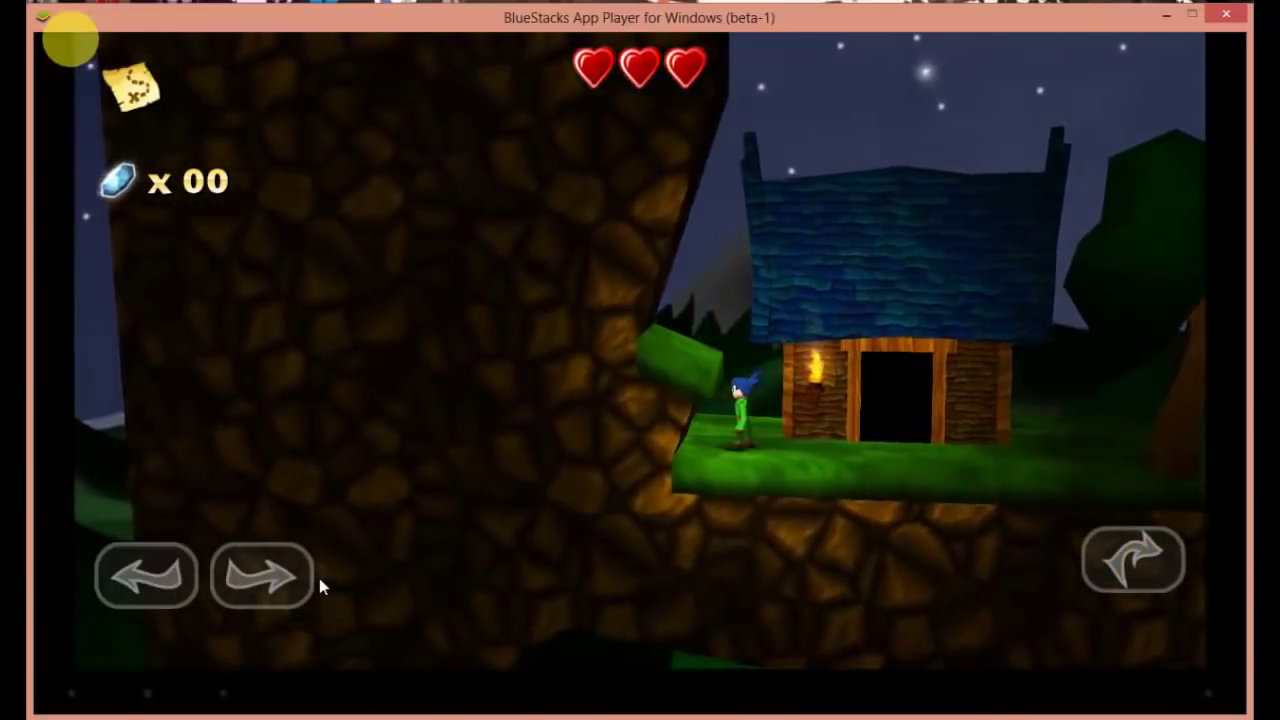
{"action": "left_click", "coordinate": [304, 578]}
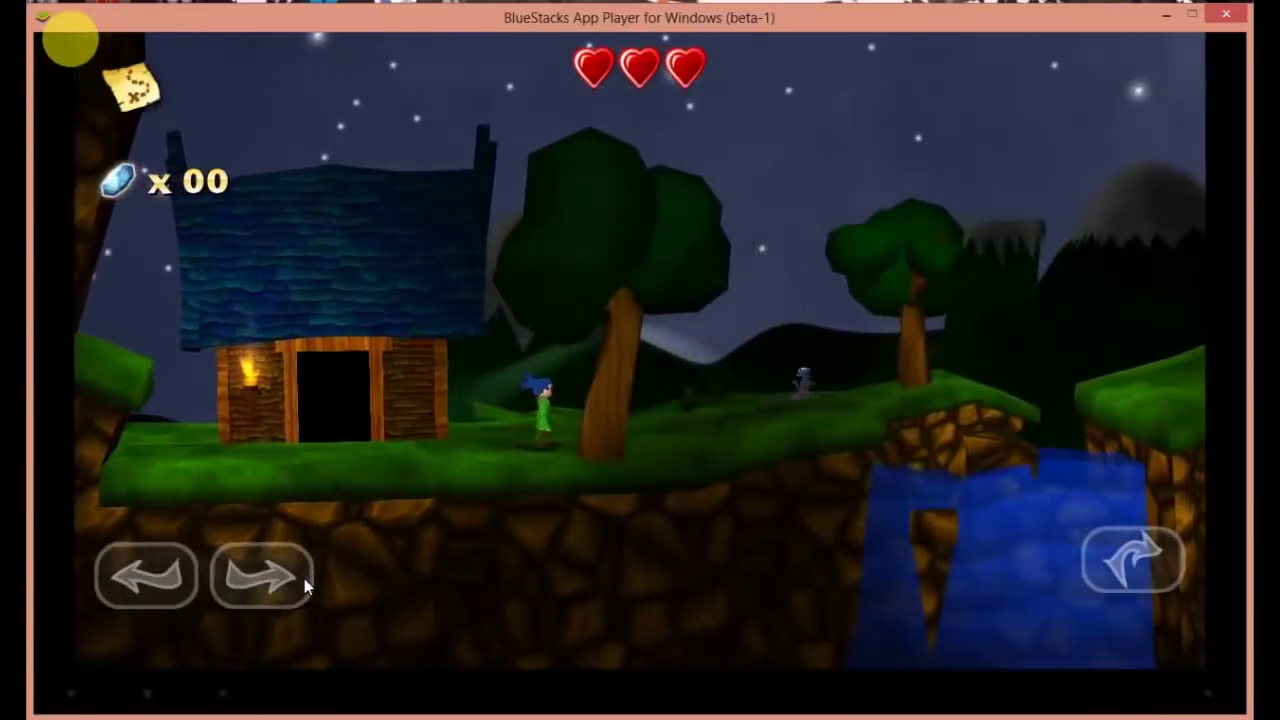